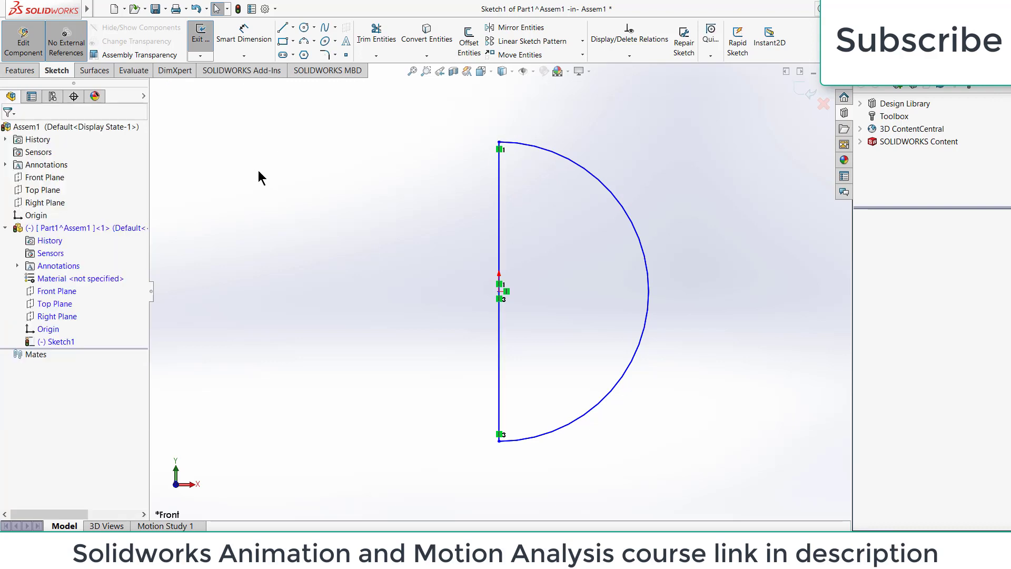
# Revolve the half-circle profile 360 degrees about its vertical straight edge to form a solid sphere
pyautogui.click(22, 70)
pyautogui.click(243, 42)
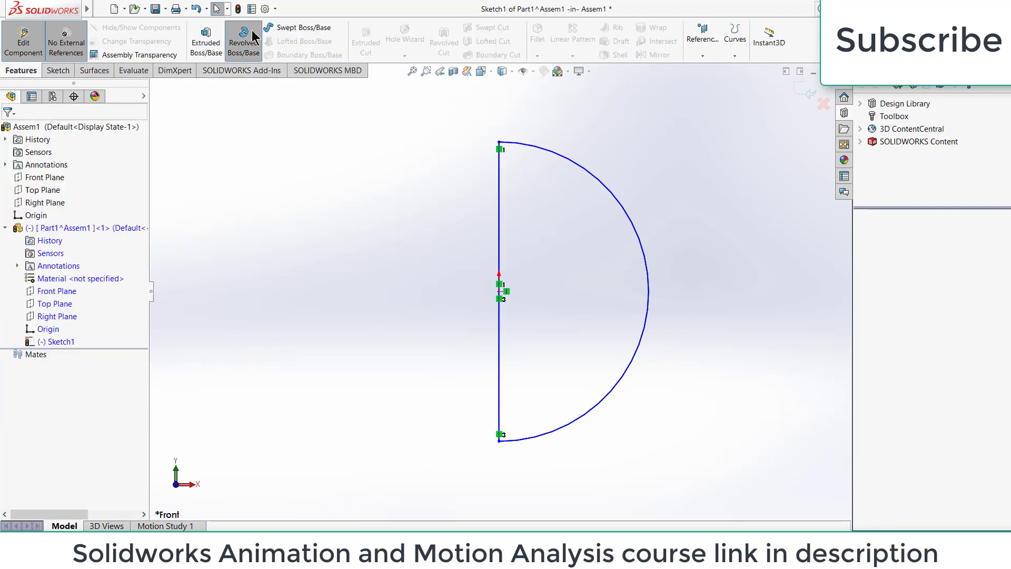
pyautogui.click(411, 157)
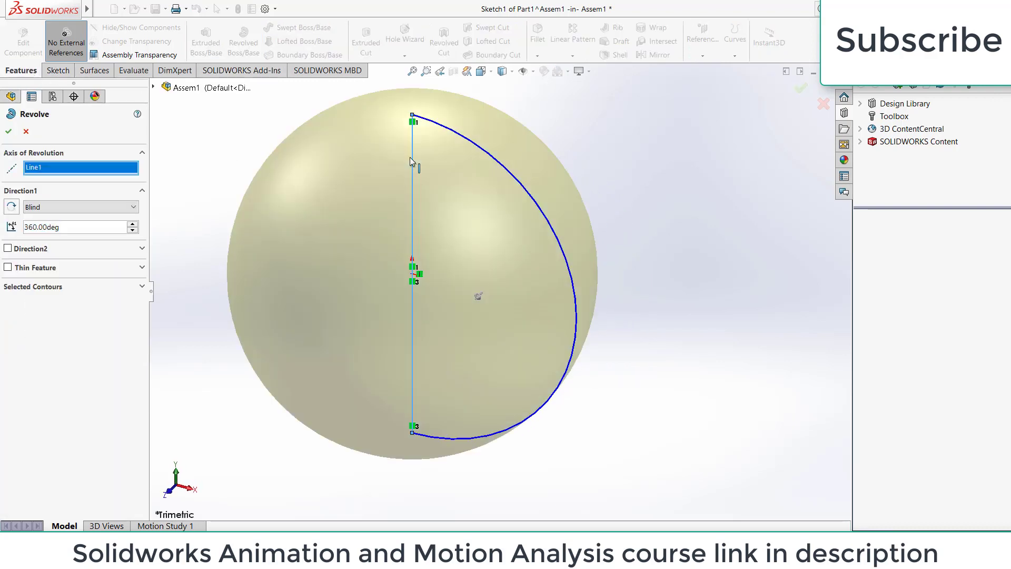
pyautogui.click(9, 132)
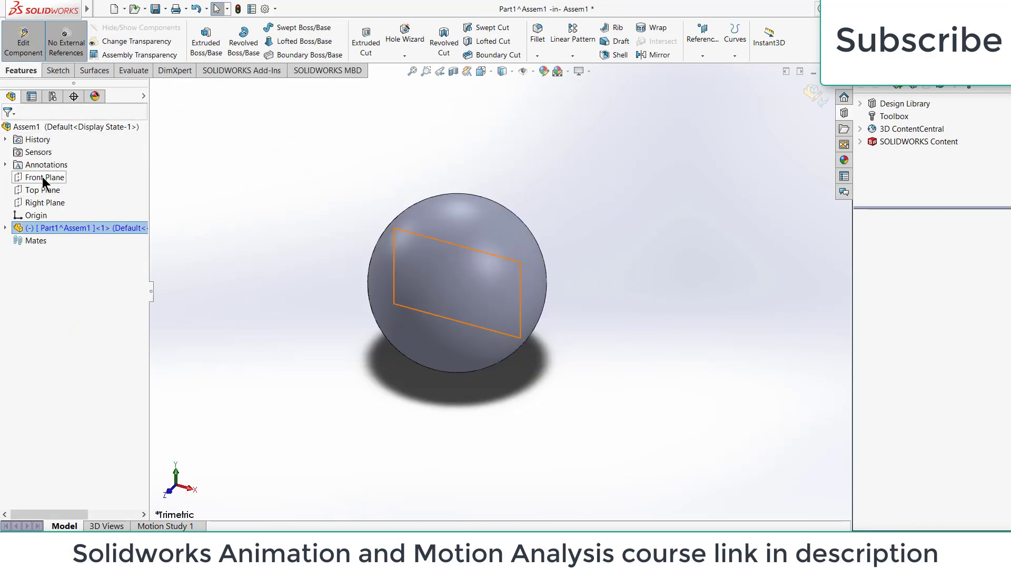
pyautogui.click(36, 191)
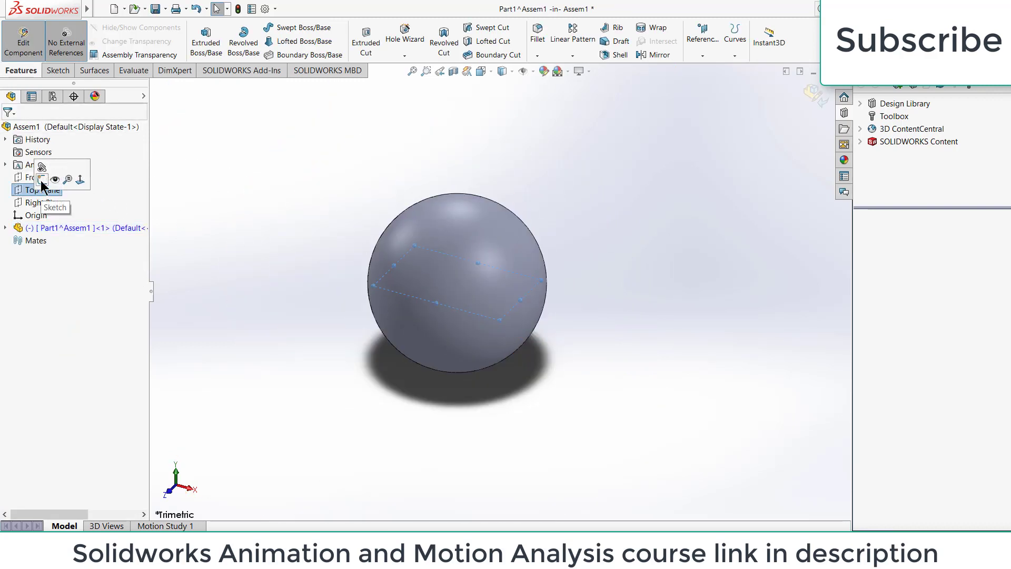
pyautogui.click(42, 182)
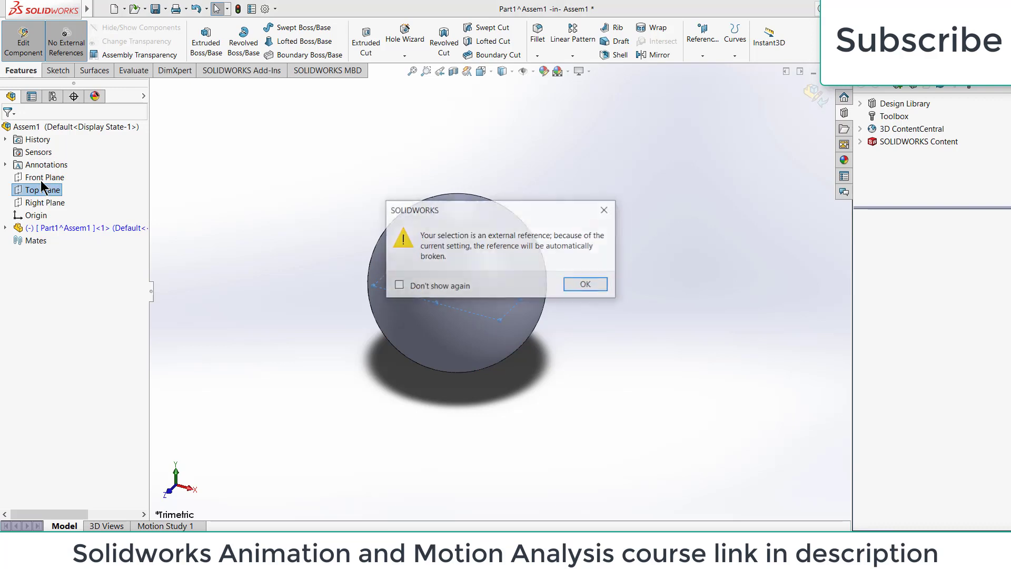
pyautogui.click(578, 285)
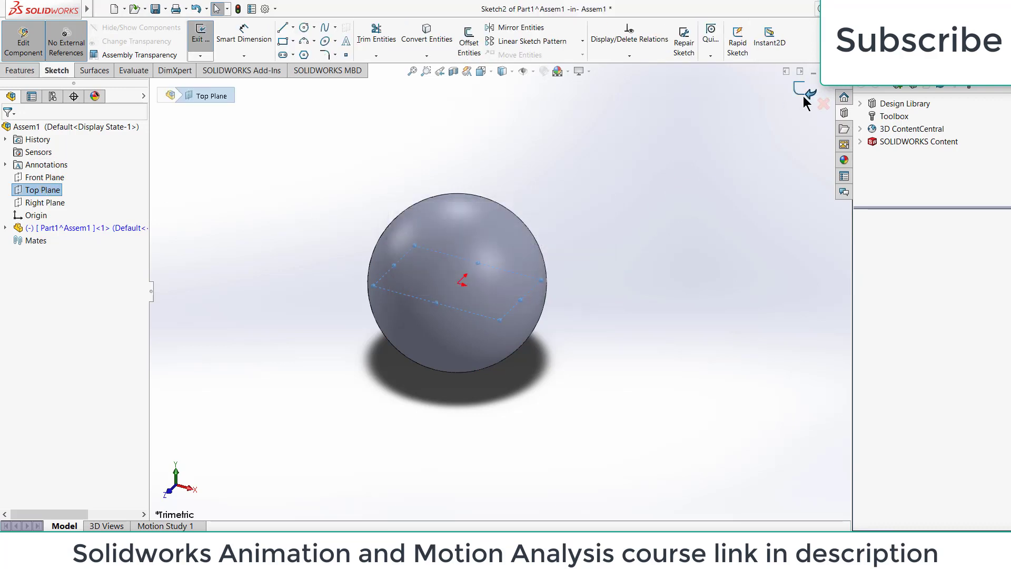
pyautogui.click(804, 91)
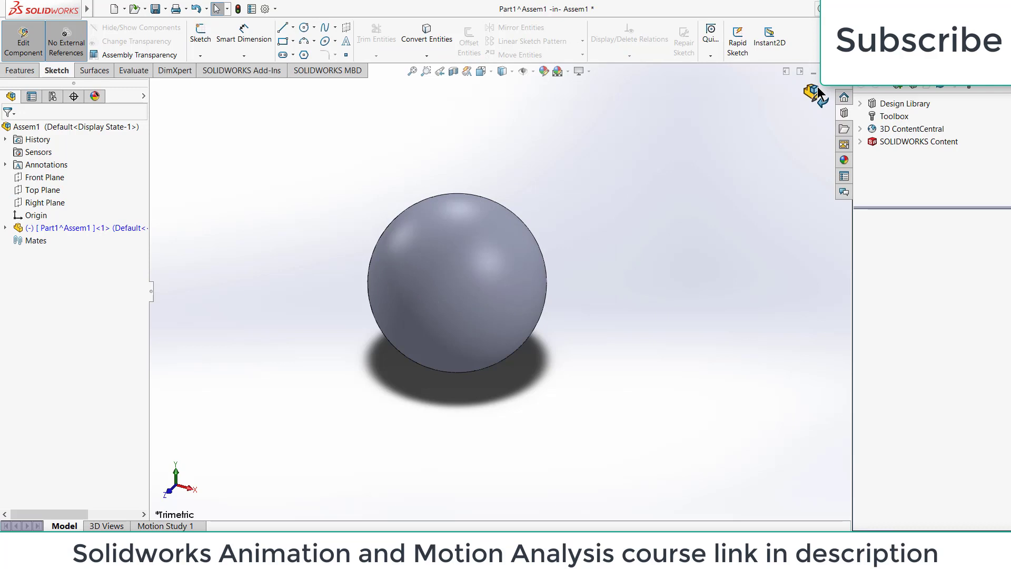
# Leave part editing and sketch an origin-centred ellipse on the assembly's Top Plane, with radii about 391 mm and 281 mm
pyautogui.click(818, 93)
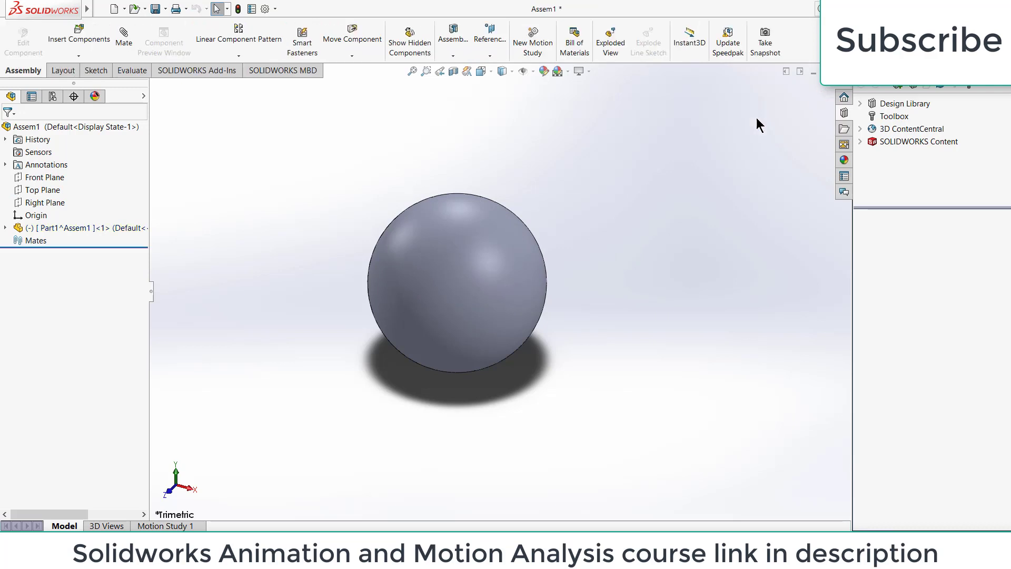
pyautogui.click(50, 190)
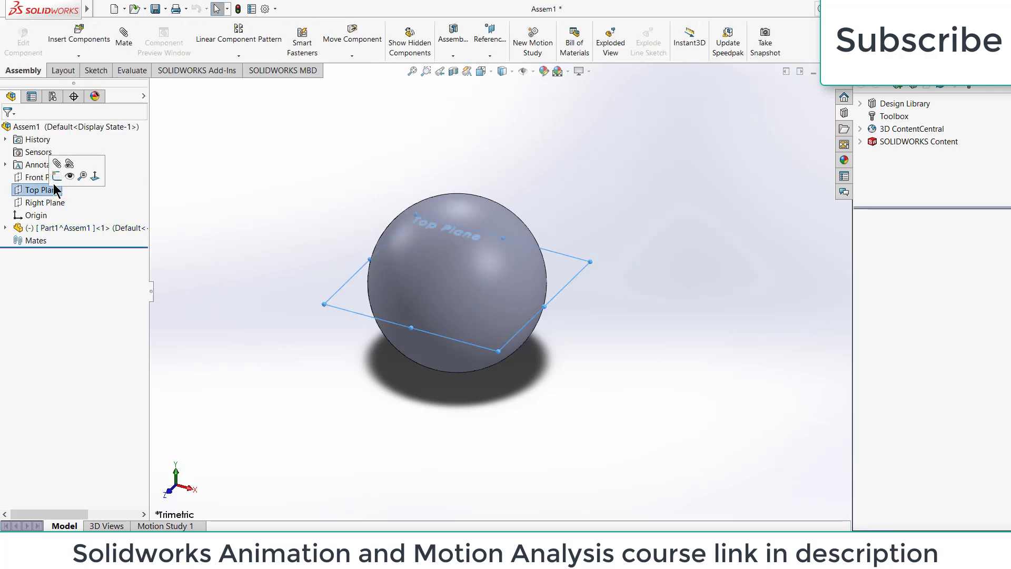
pyautogui.click(56, 173)
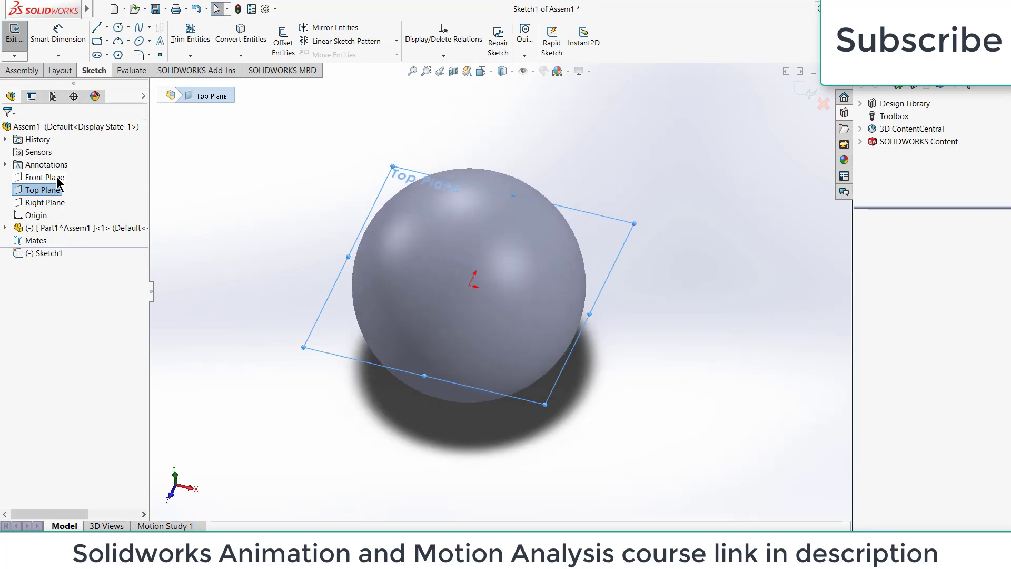
pyautogui.click(139, 41)
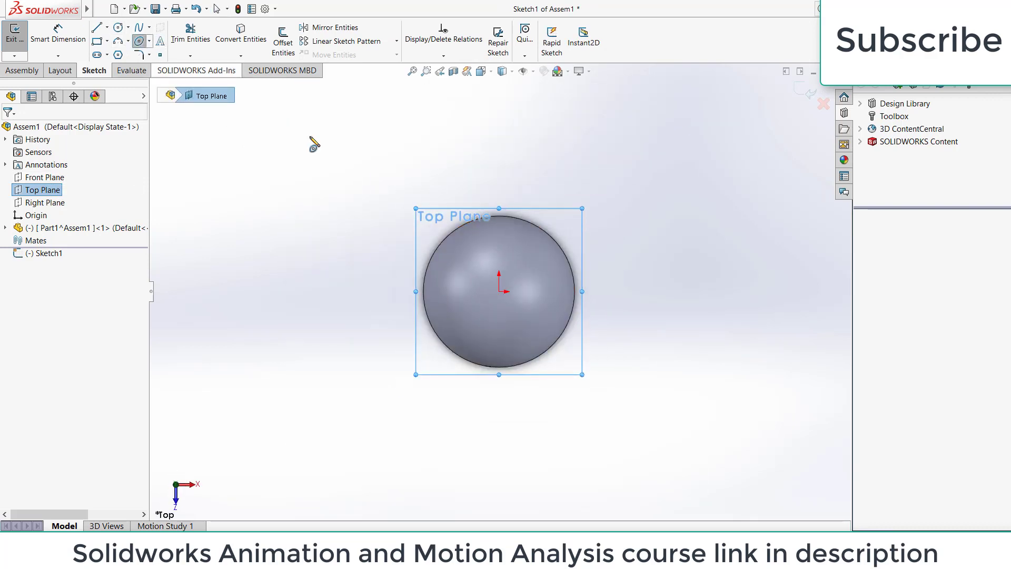
pyautogui.click(499, 291)
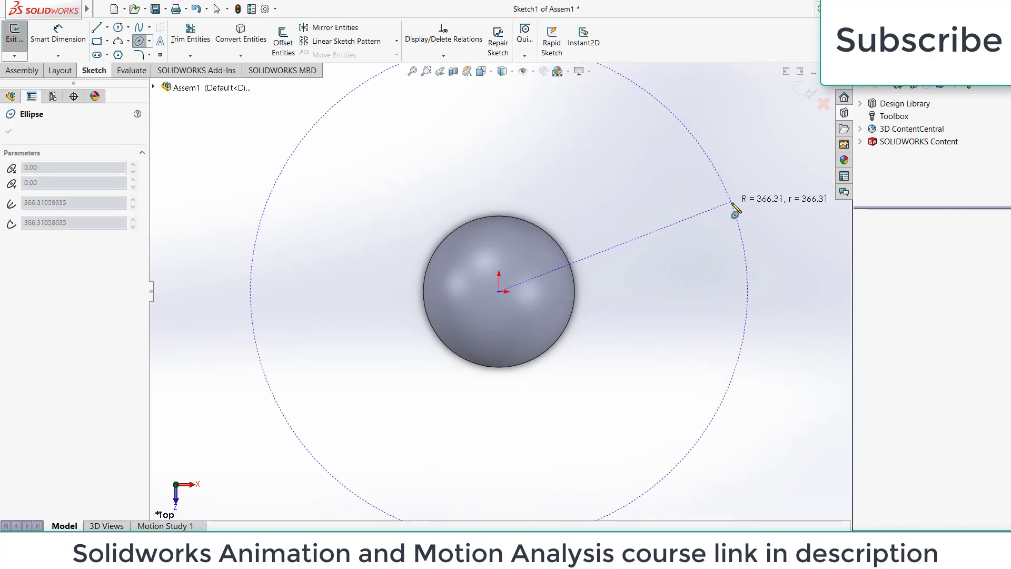
pyautogui.click(761, 232)
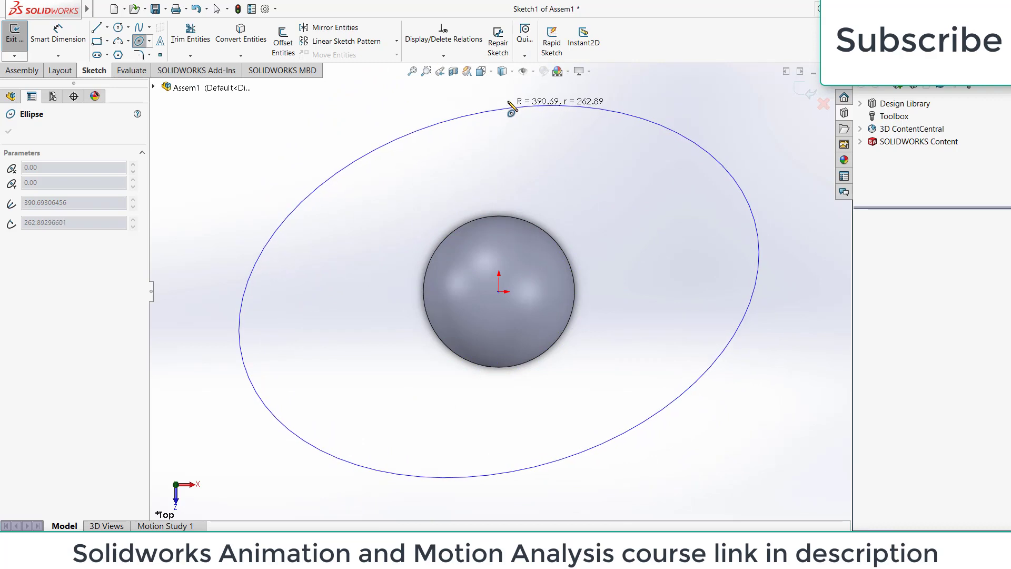
pyautogui.click(509, 101)
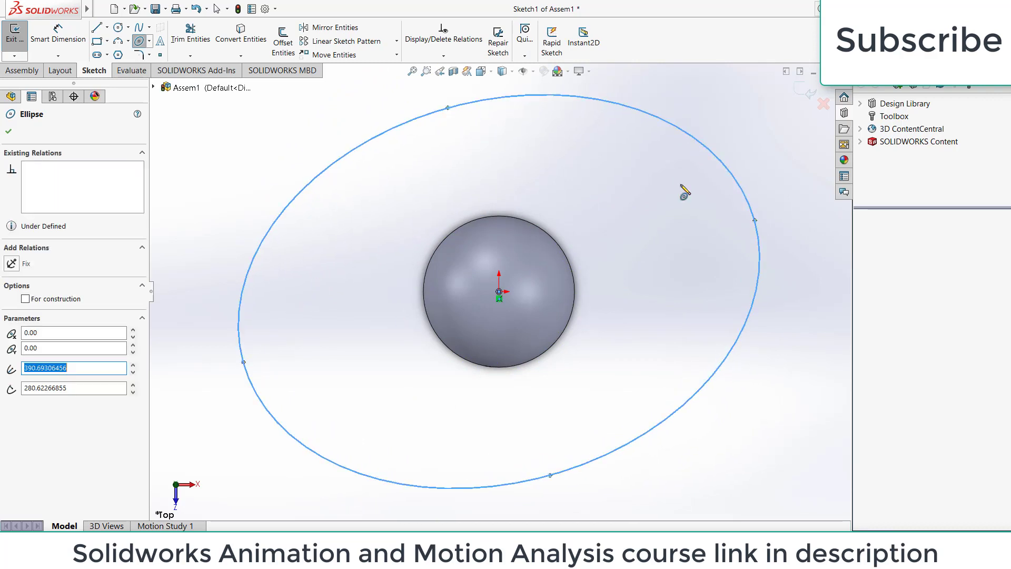
pyautogui.click(9, 131)
pyautogui.moveTo(432, 179); pyautogui.dragTo(473, 99, button='middle')
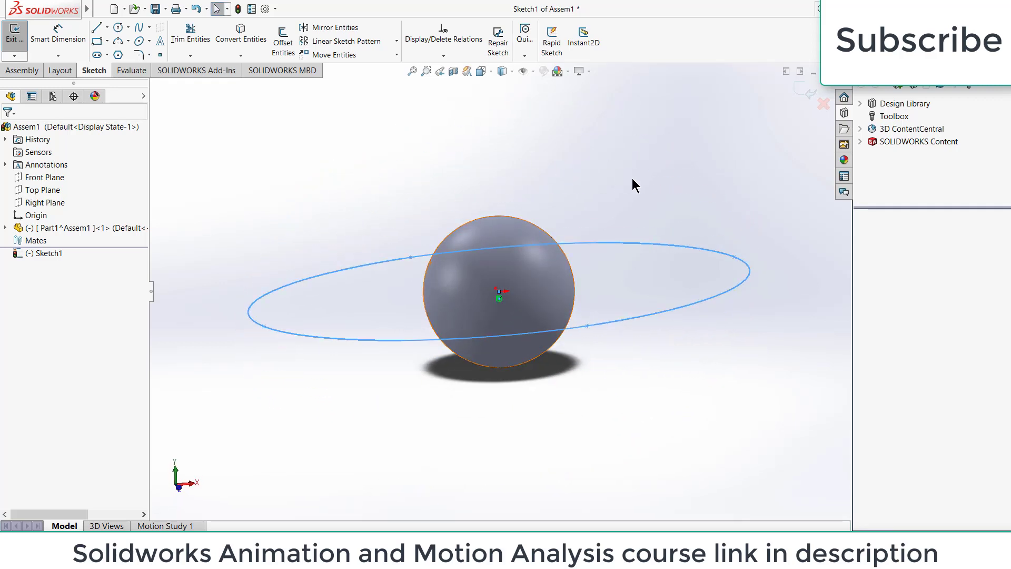
pyautogui.click(810, 92)
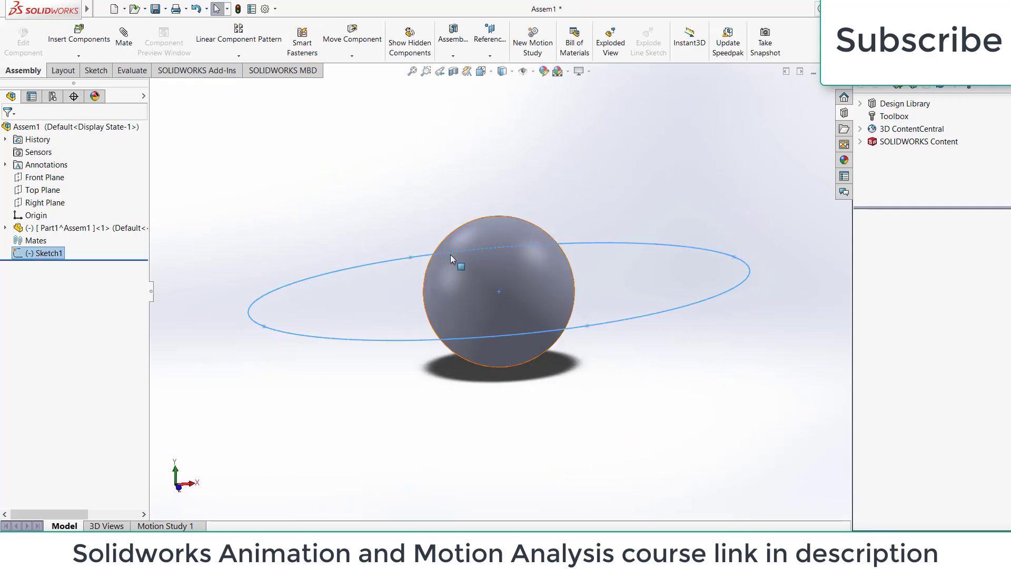
pyautogui.rightClick(523, 261)
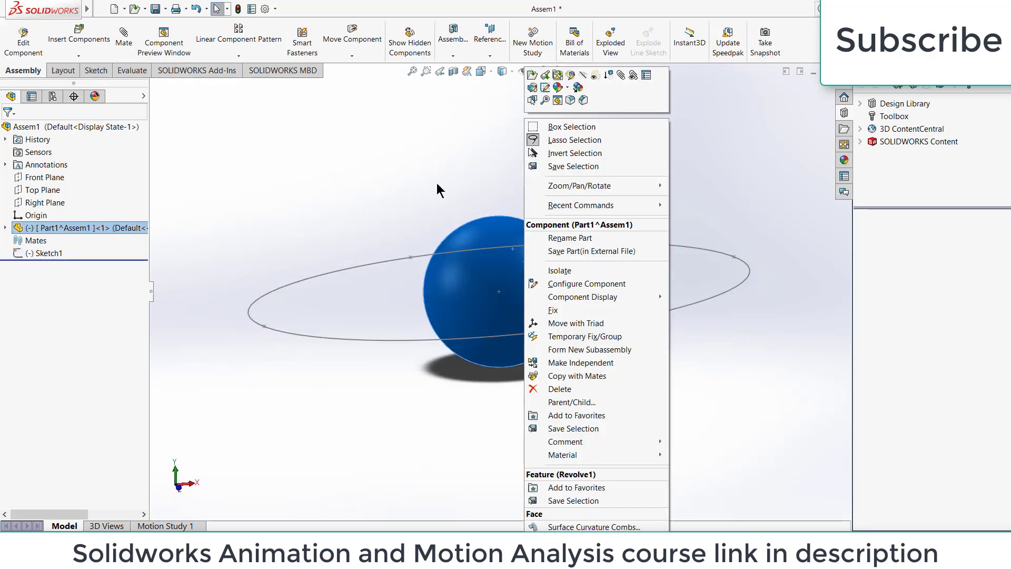
pyautogui.click(352, 162)
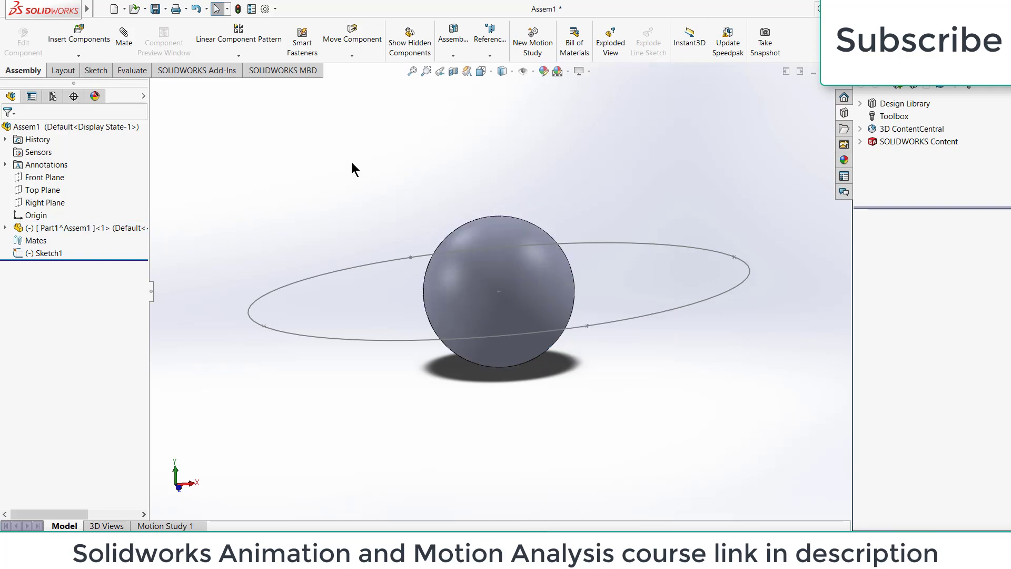
# Insert a new part on the assembly's Front Plane and sketch a circle of about 46 mm radius centred on the origin
pyautogui.click(79, 56)
pyautogui.click(80, 82)
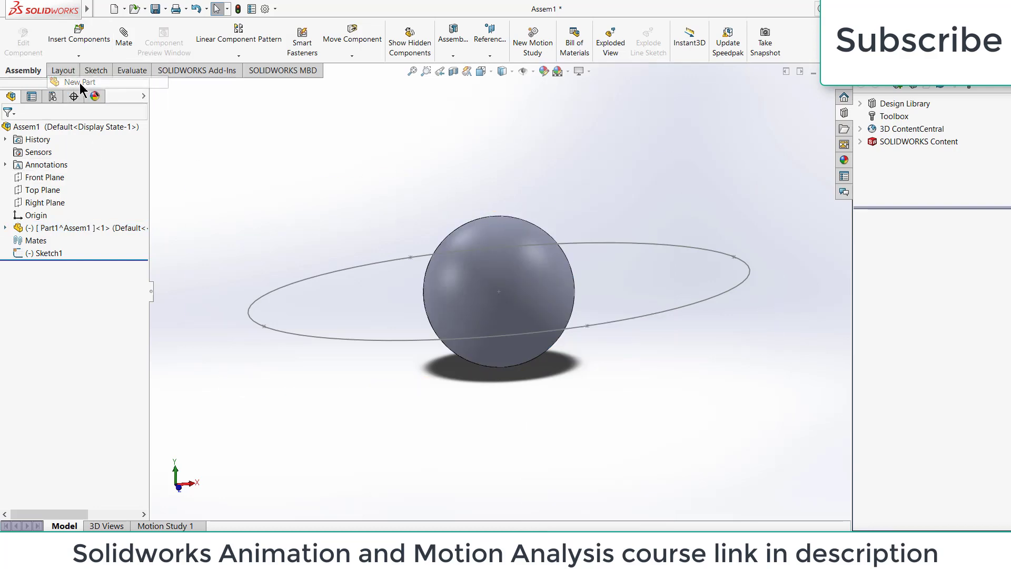
pyautogui.click(46, 179)
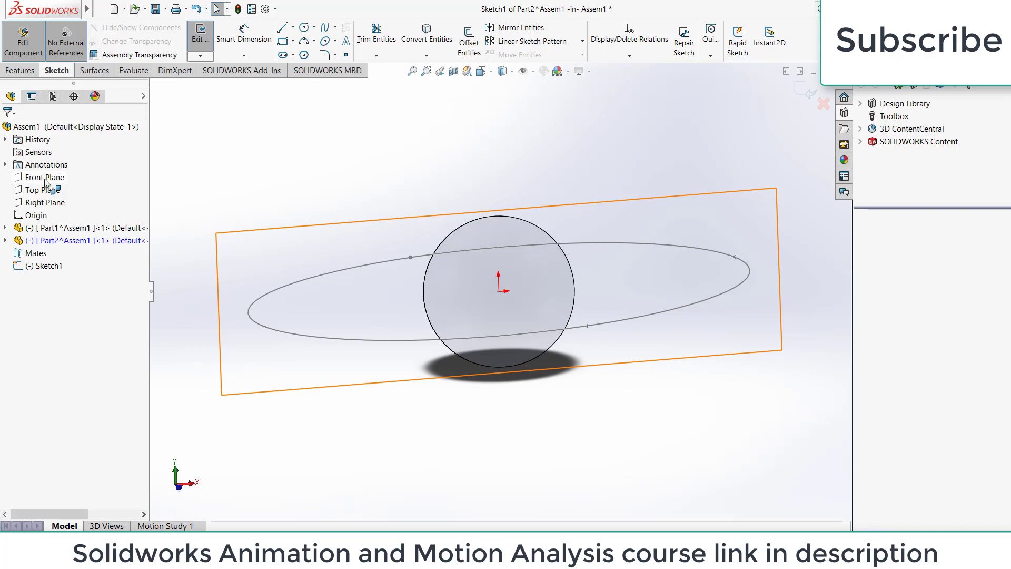
pyautogui.click(304, 27)
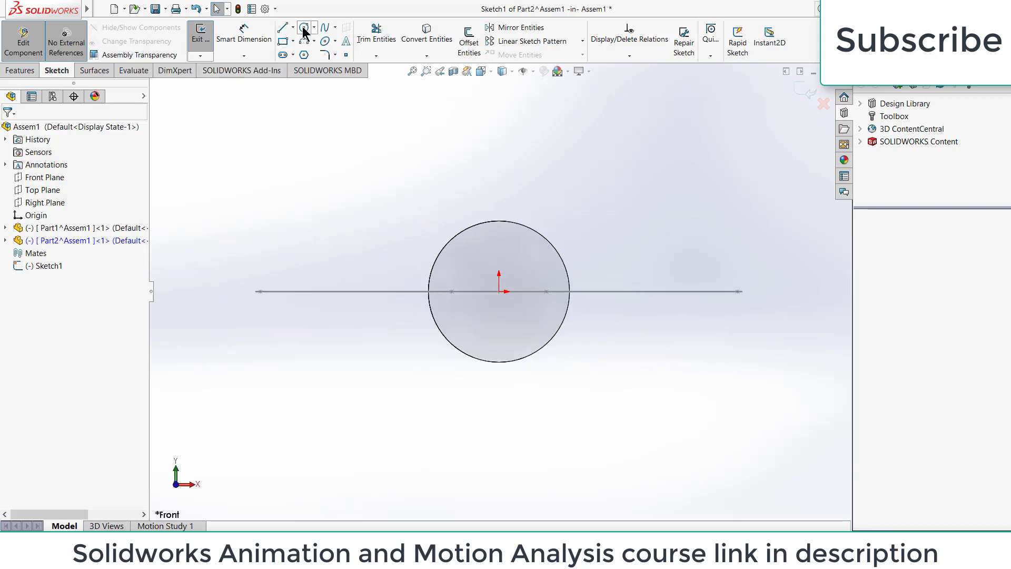
pyautogui.click(498, 291)
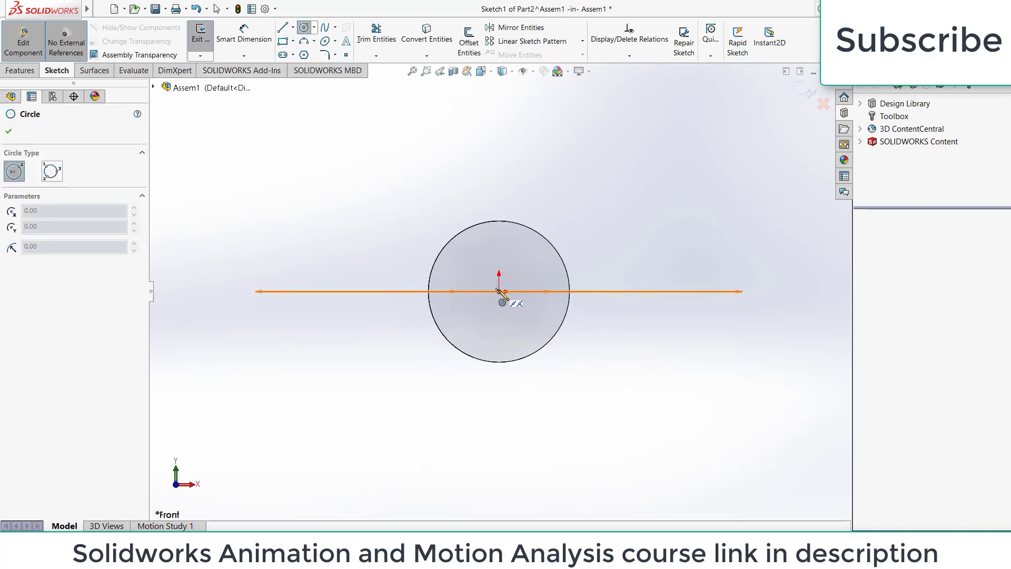
pyautogui.click(508, 319)
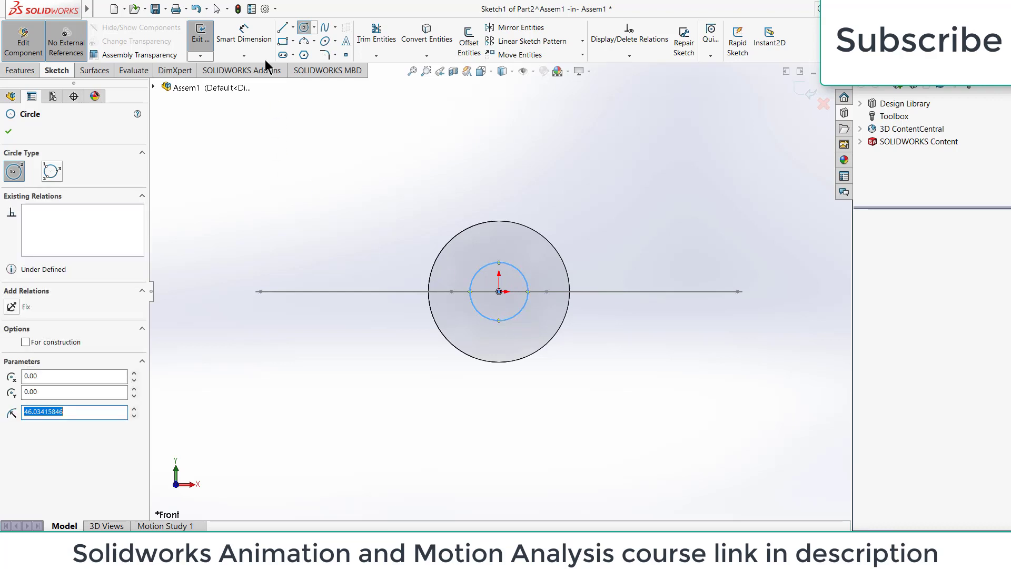
# Draw a vertical diameter line through the small circle and trim away the circle's left half
pyautogui.click(282, 27)
pyautogui.click(499, 262)
pyautogui.click(499, 320)
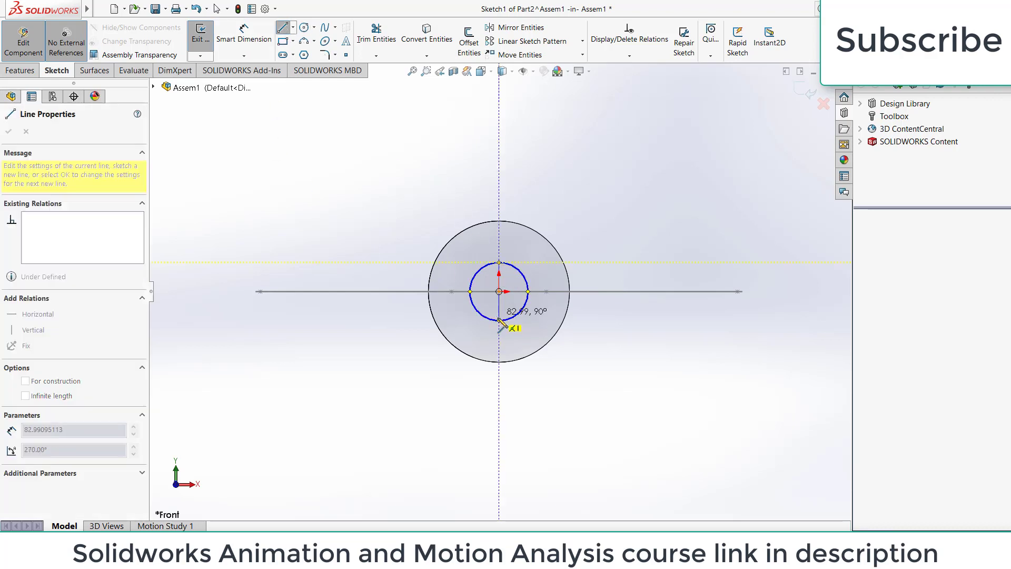
pyautogui.press('Escape')
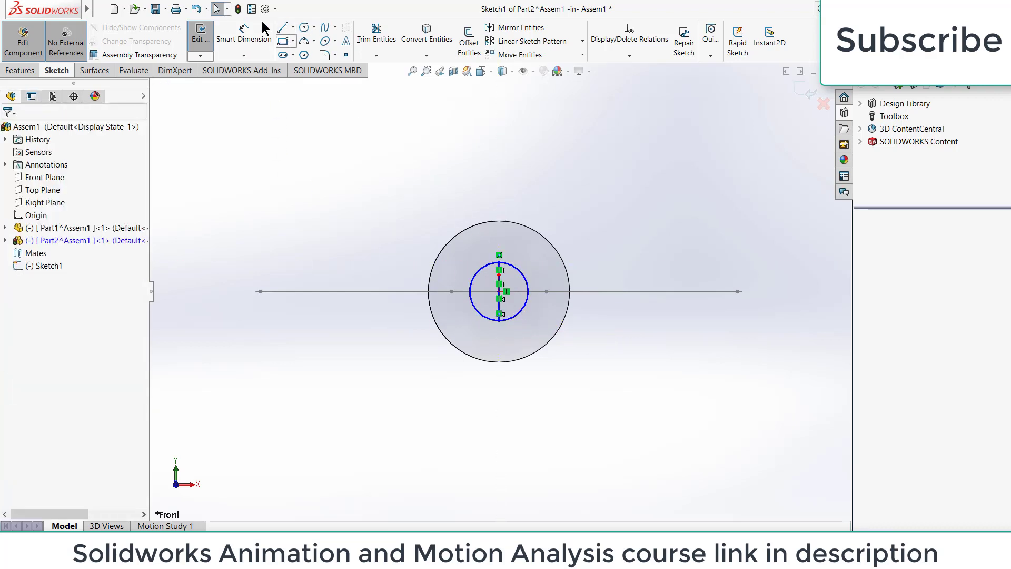
pyautogui.click(397, 53)
pyautogui.moveTo(472, 241); pyautogui.dragTo(480, 311)
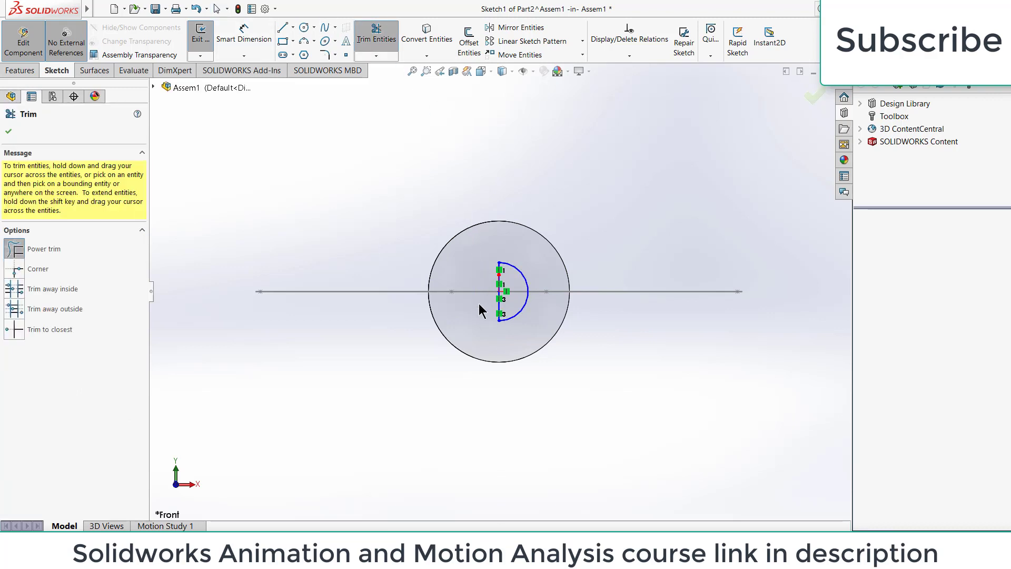
# Revolve the small half-circle 360 degrees about its vertical line and return to the assembly
pyautogui.click(20, 71)
pyautogui.click(243, 42)
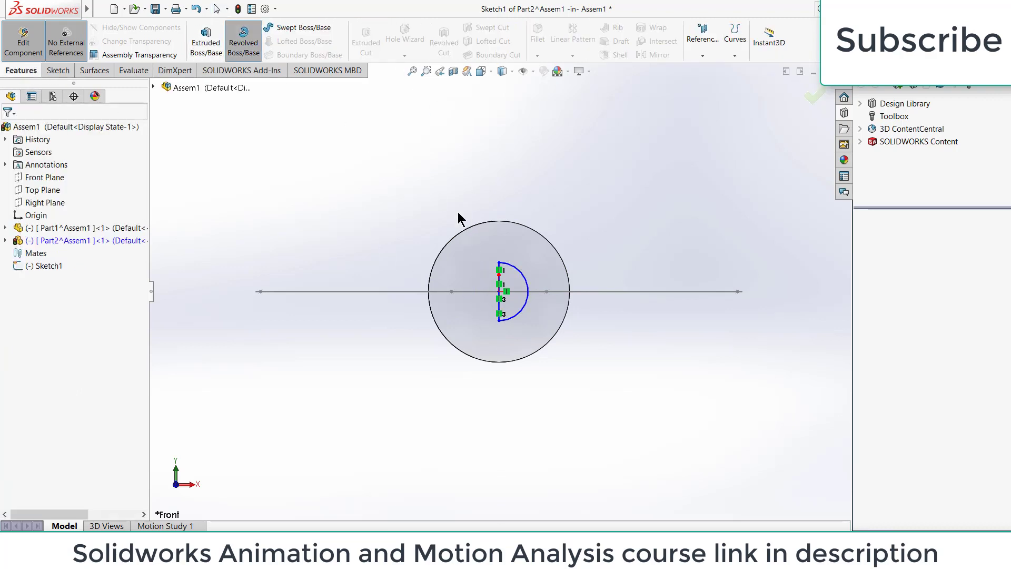
pyautogui.scroll(-5, 501, 294)
pyautogui.click(498, 298)
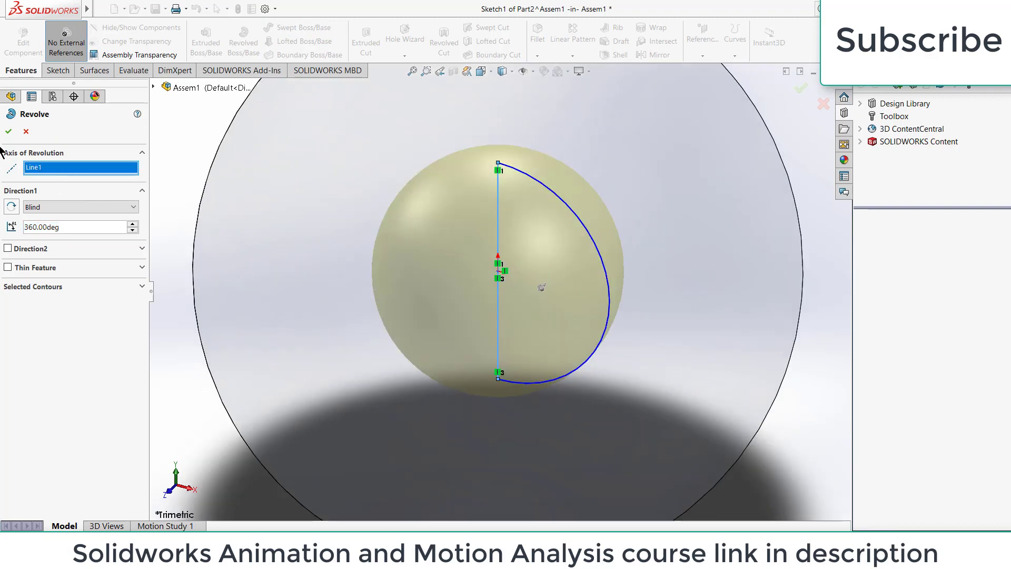
pyautogui.click(9, 131)
pyautogui.click(813, 95)
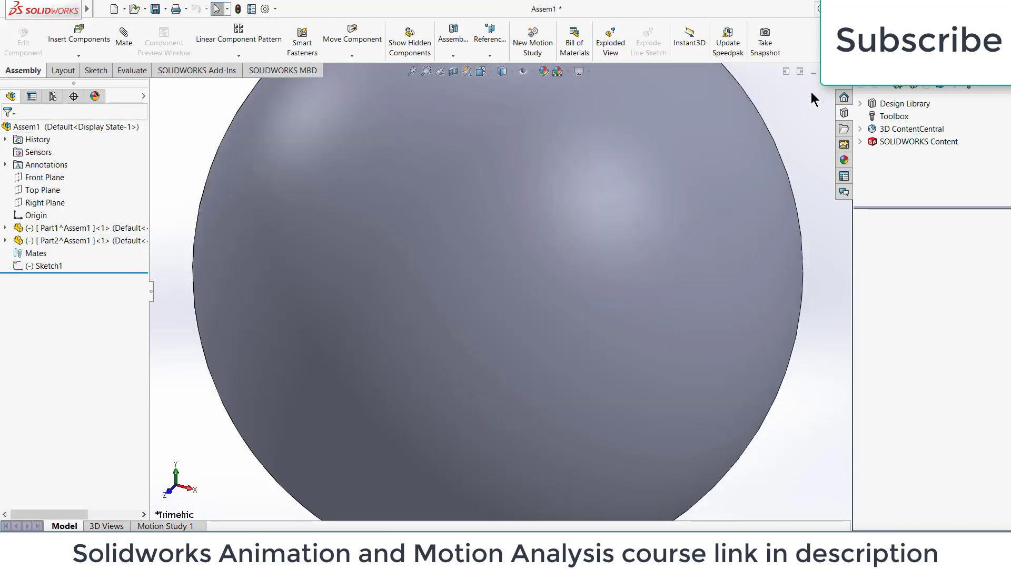
# Hide the large sphere component, Part1, in the assembly
pyautogui.click(490, 233)
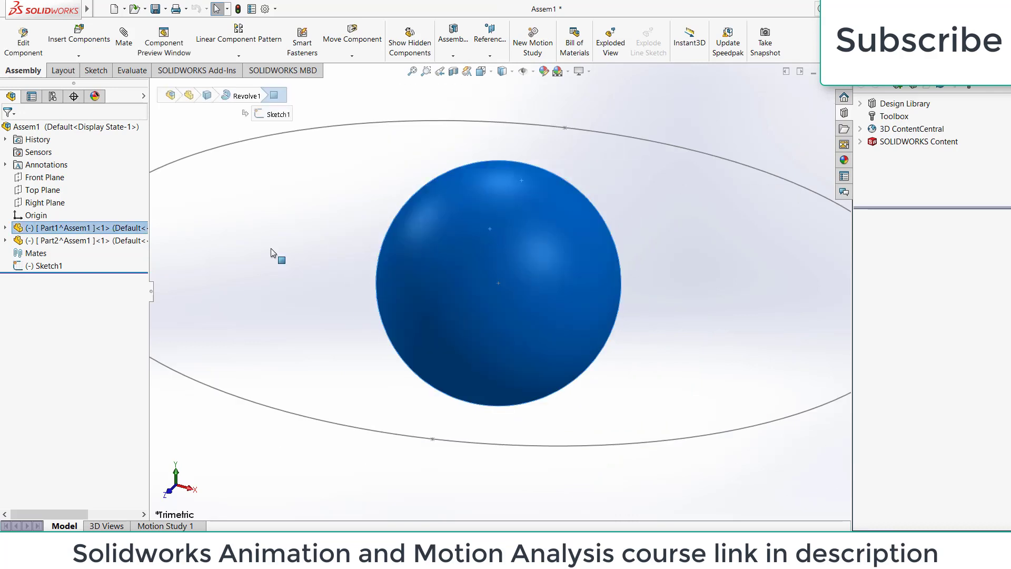
pyautogui.rightClick(42, 231)
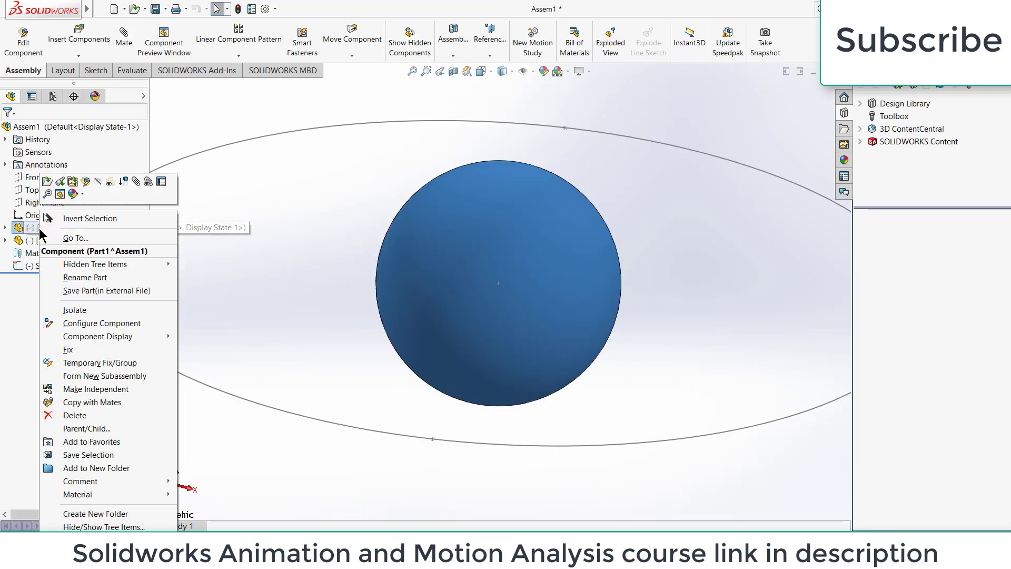
pyautogui.click(98, 182)
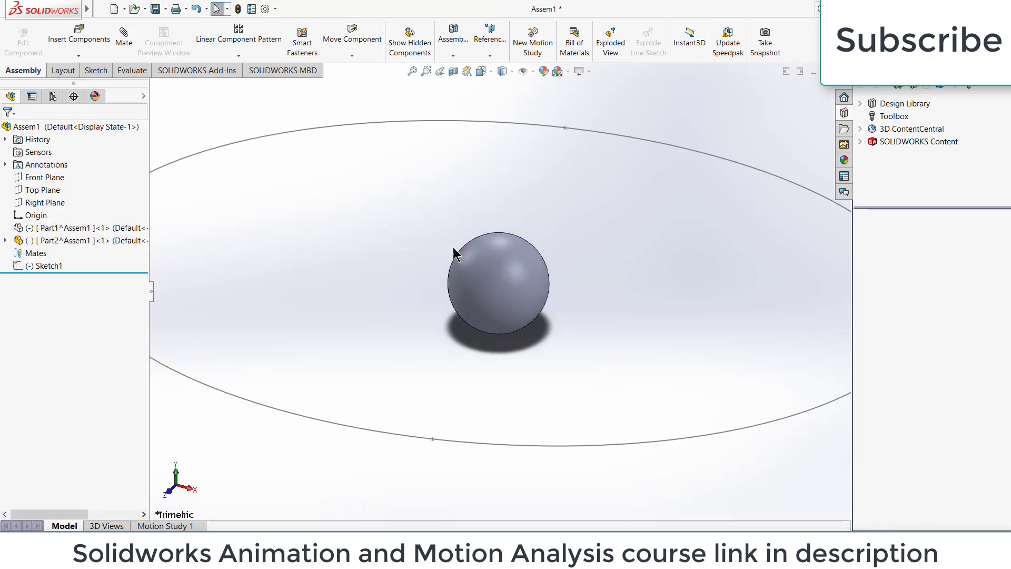
# Start a mate with the advanced mate types shown and clear the small sphere's face from the mate selections
pyautogui.click(502, 262)
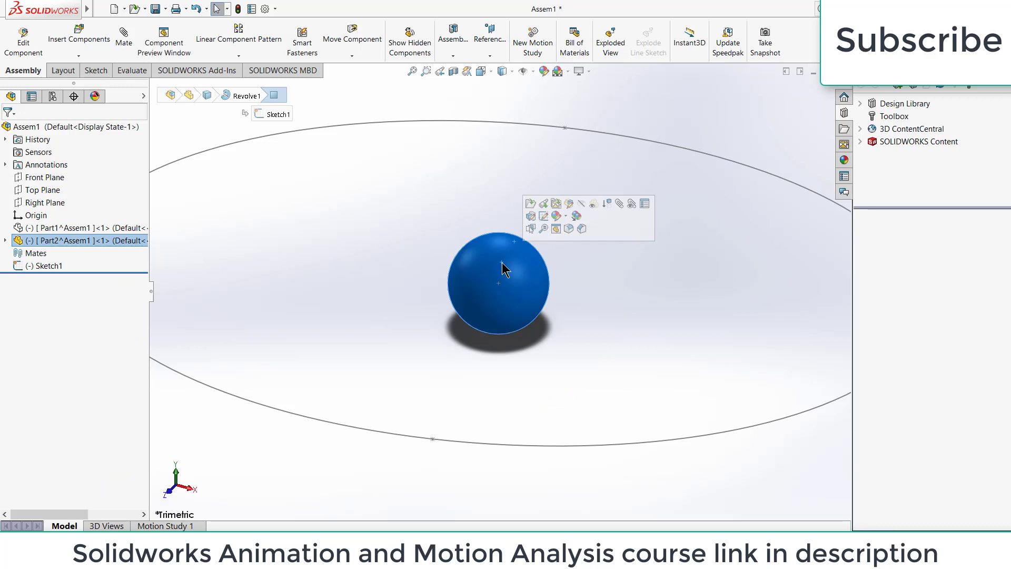
pyautogui.click(126, 42)
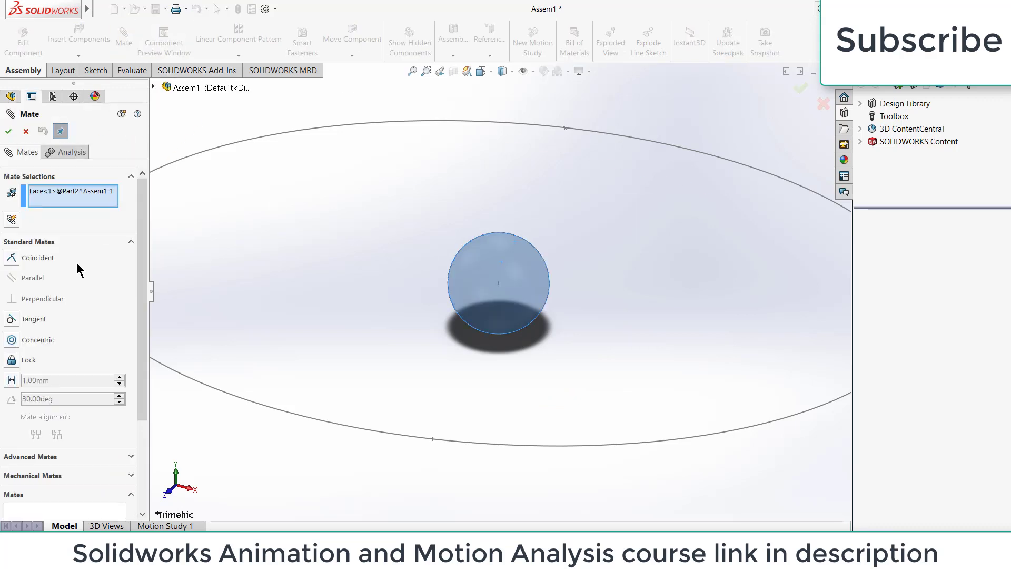
pyautogui.click(106, 242)
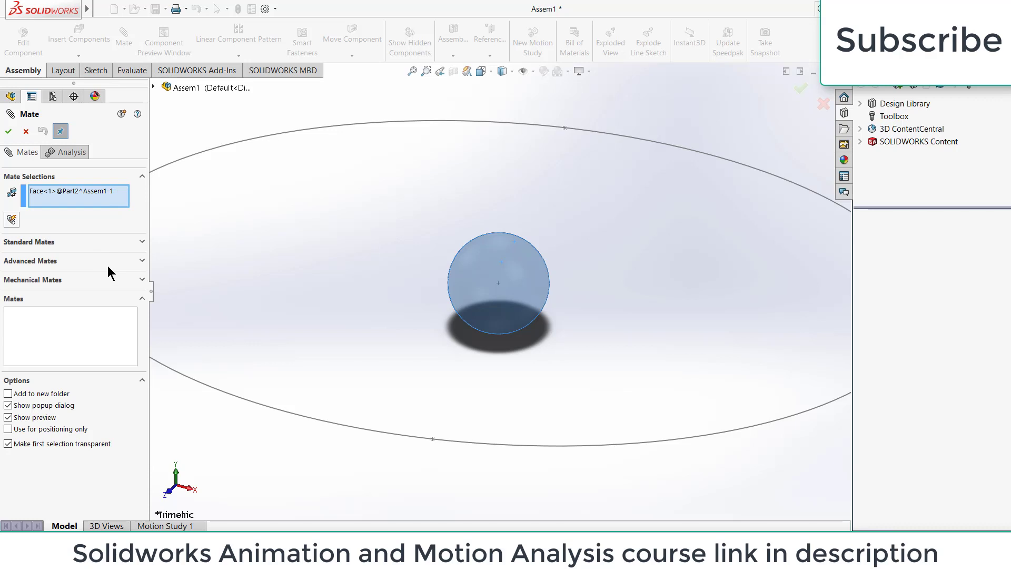
pyautogui.click(108, 264)
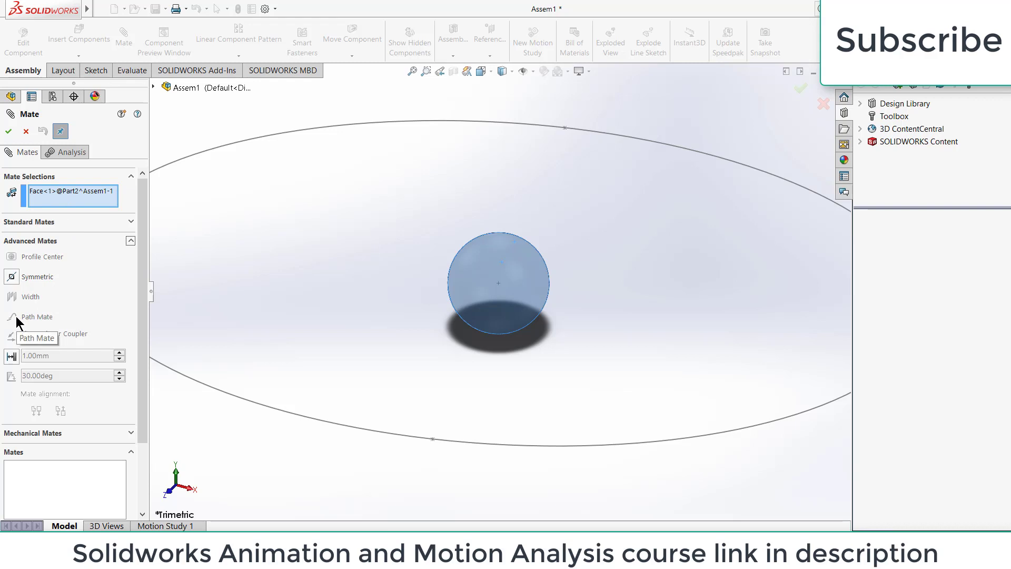
pyautogui.rightClick(60, 196)
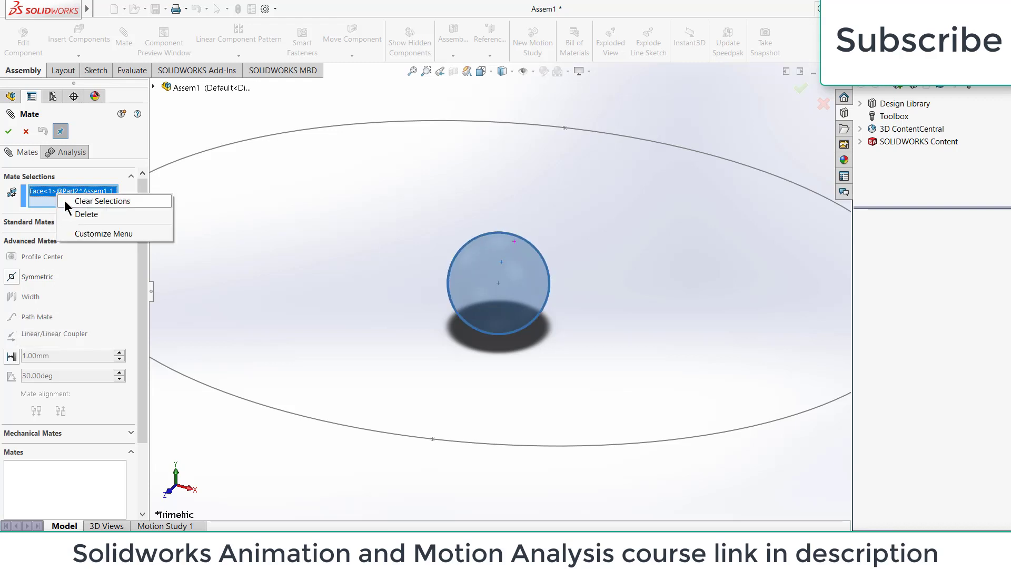
pyautogui.click(67, 205)
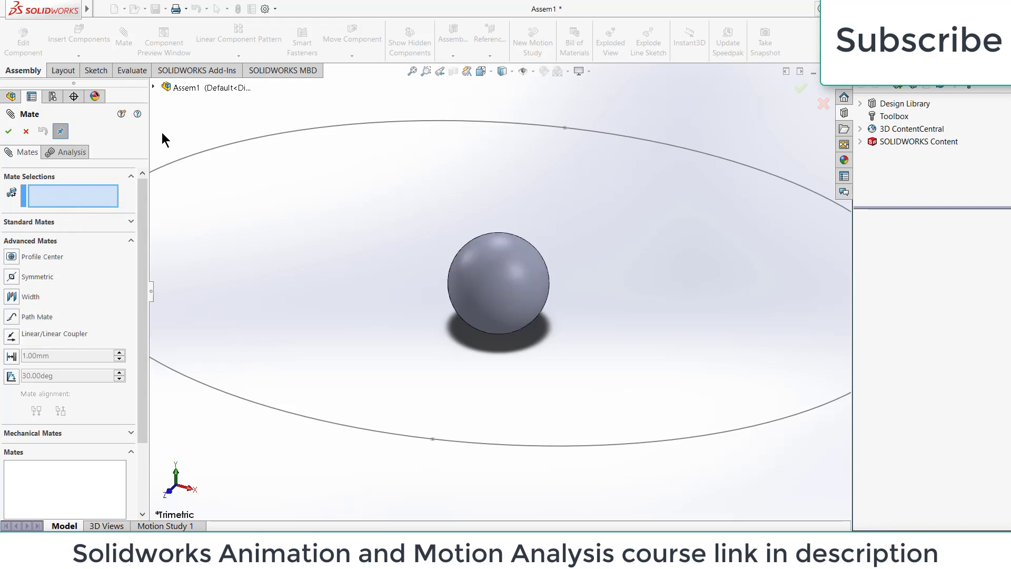
# Add a path mate between the small sphere's origin and the ellipse, keeping the path, pitch/yaw and roll controls Free
pyautogui.click(154, 86)
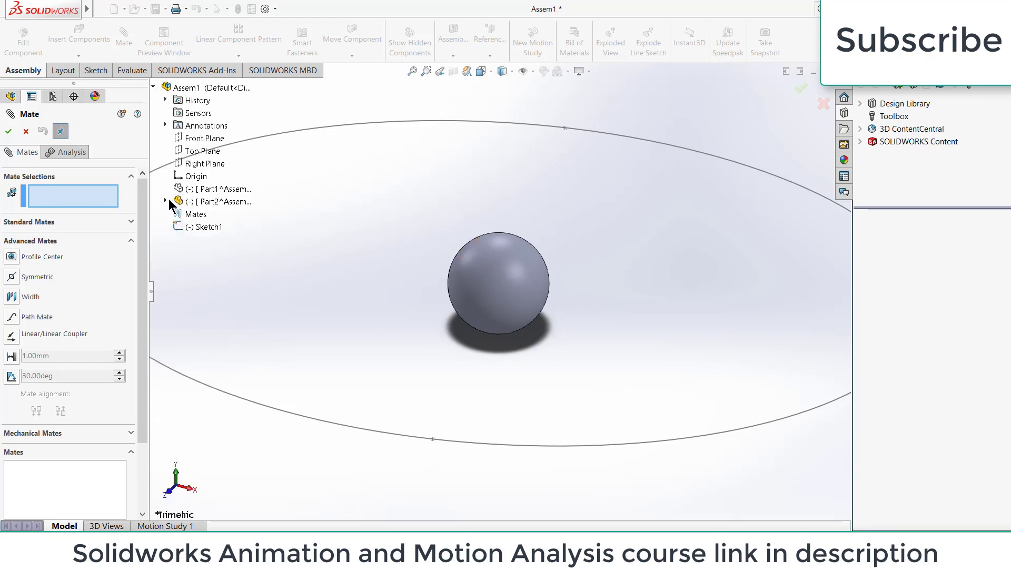
pyautogui.click(166, 200)
pyautogui.click(205, 302)
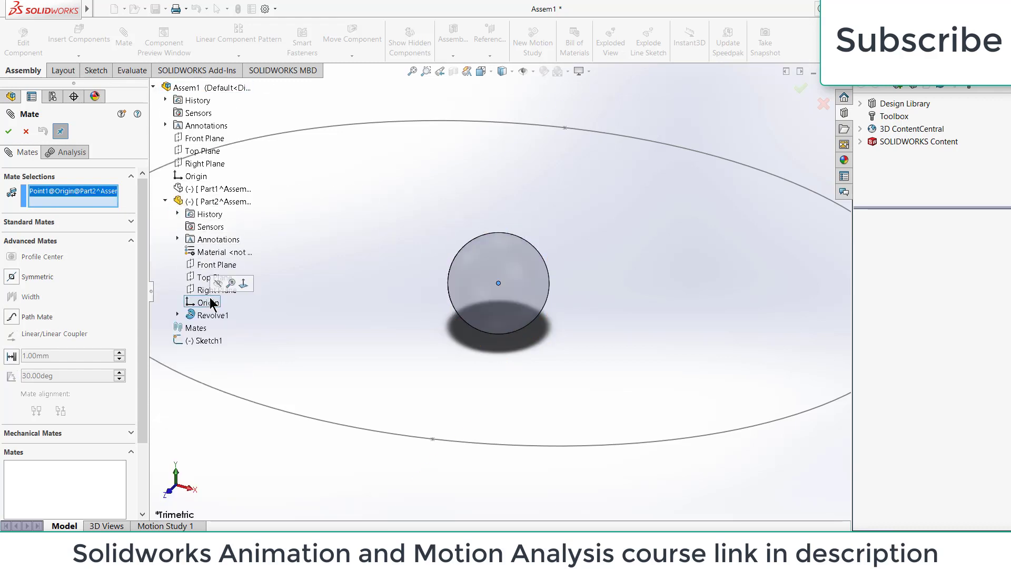
pyautogui.click(12, 318)
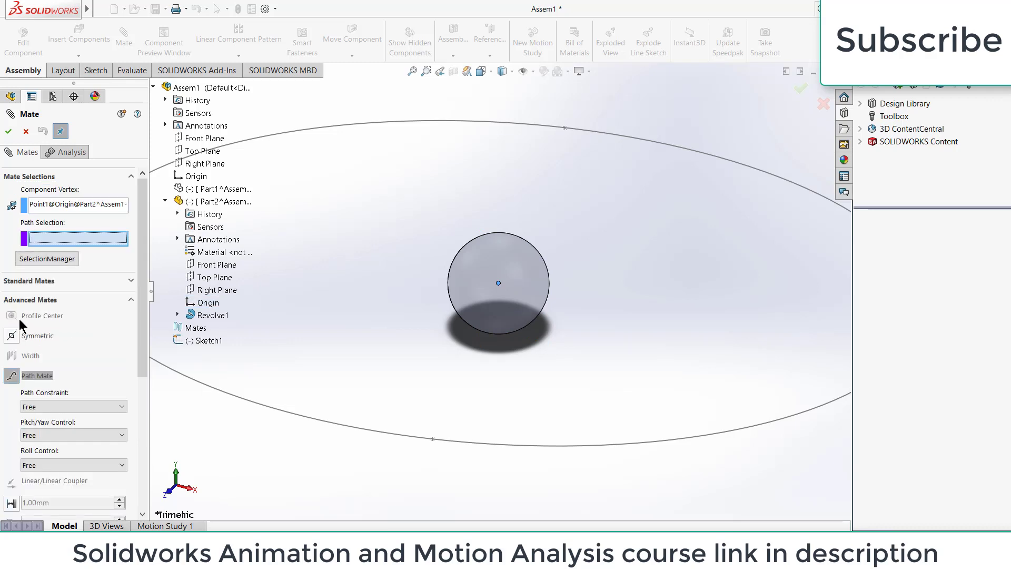
pyautogui.click(209, 393)
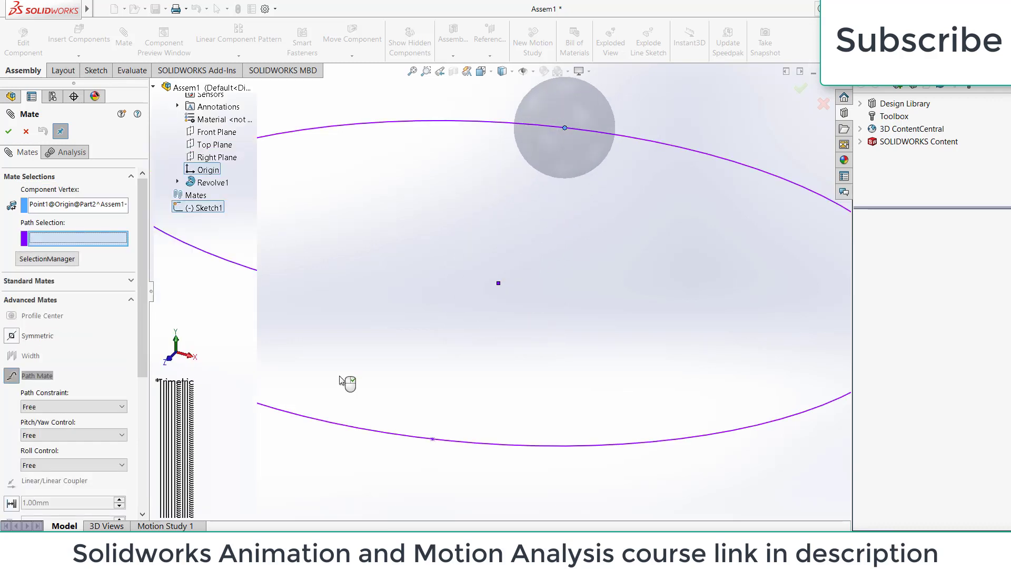
pyautogui.press('f')
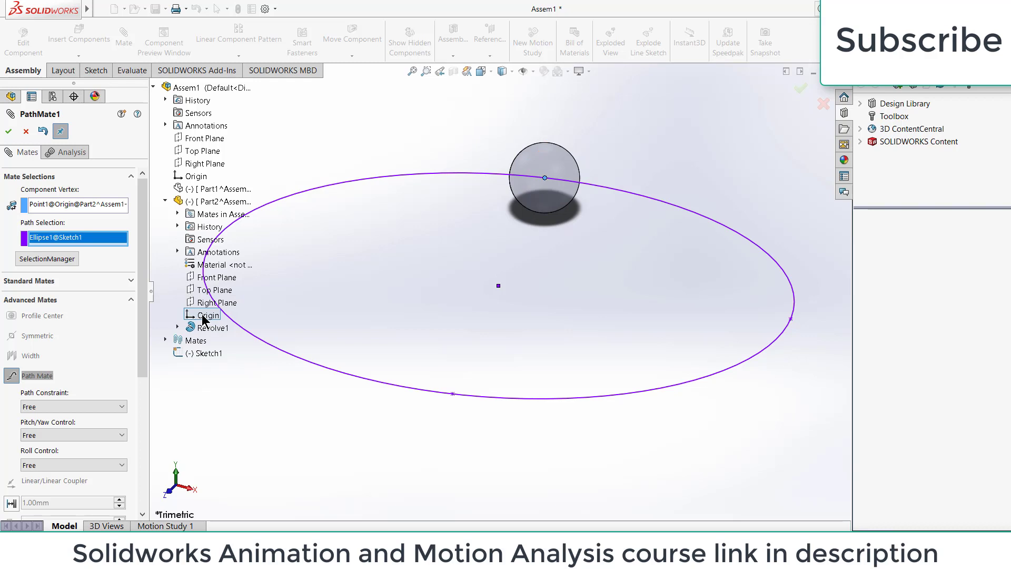
pyautogui.click(10, 131)
pyautogui.click(25, 131)
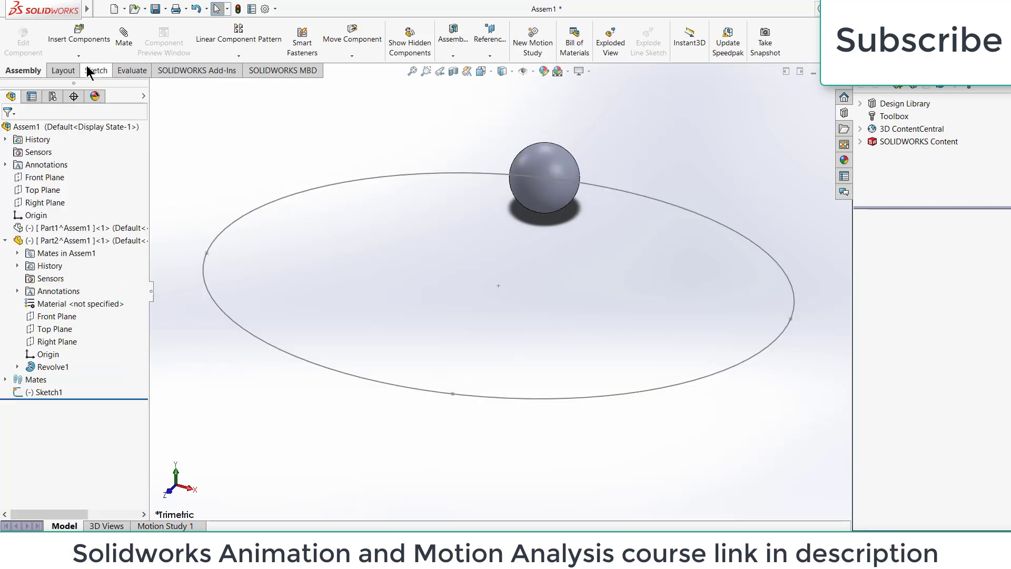
# Show the hidden large sphere component, Part1, in the assembly
pyautogui.click(96, 70)
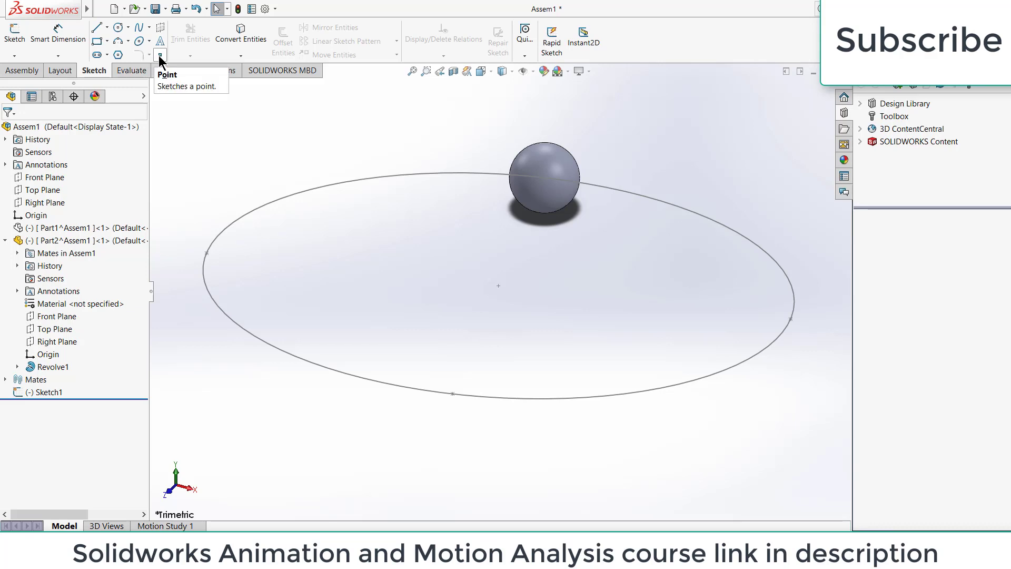
pyautogui.rightClick(63, 228)
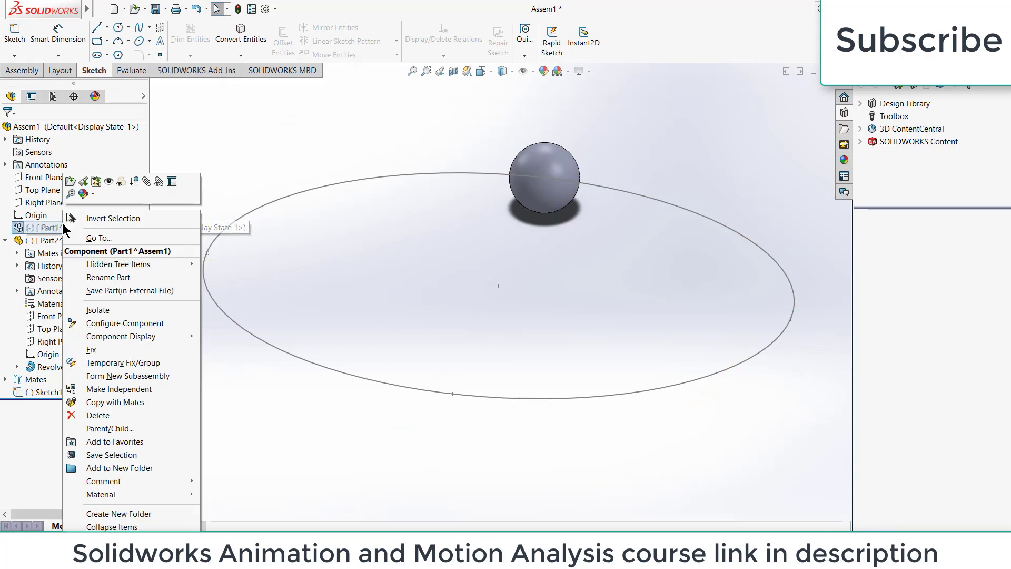
pyautogui.click(108, 181)
pyautogui.click(395, 205)
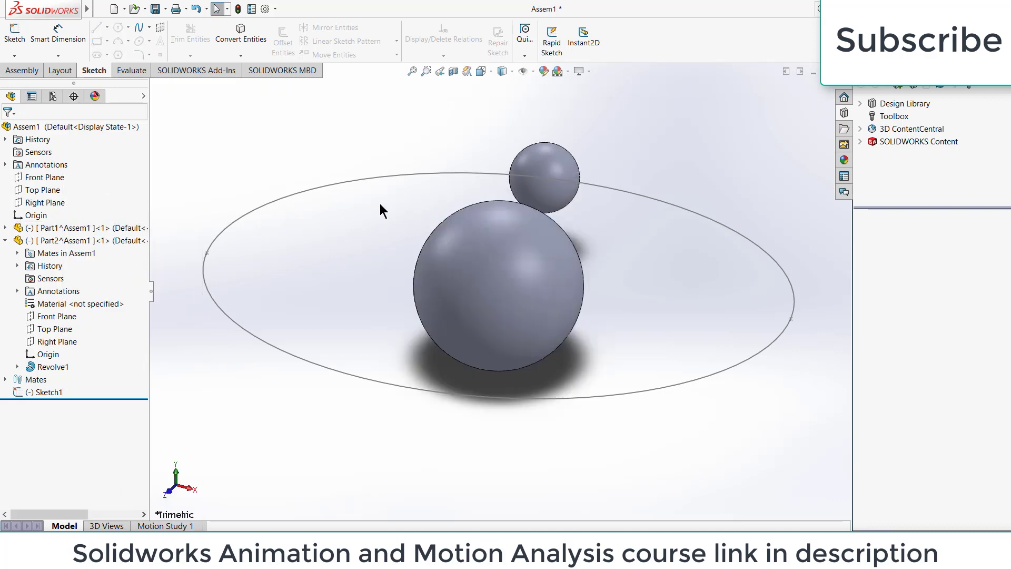
pyautogui.moveTo(381, 203); pyautogui.dragTo(464, 140, button='middle')
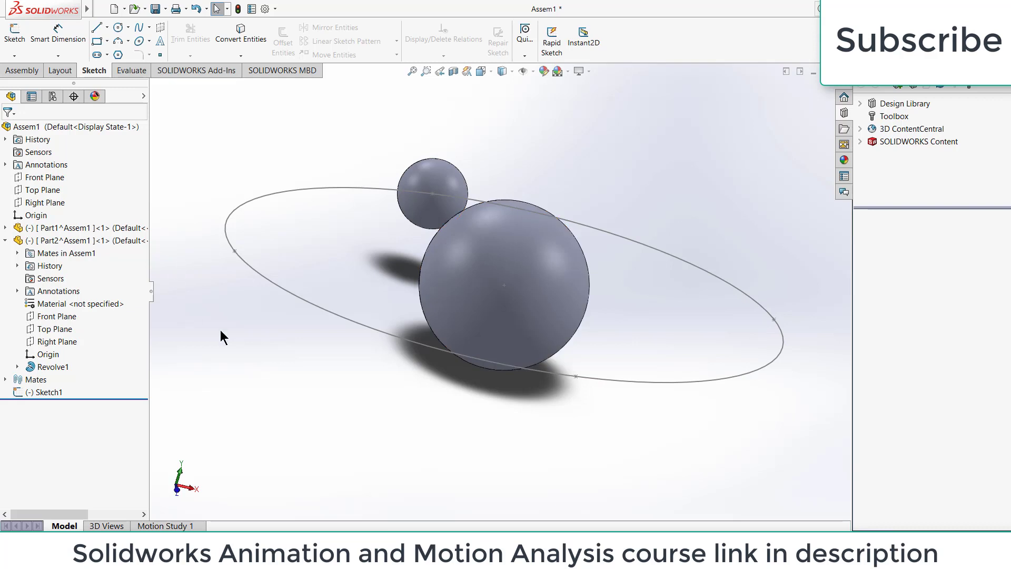
# Enable the SOLIDWORKS Motion add-in and open Motion Study 1
pyautogui.click(197, 74)
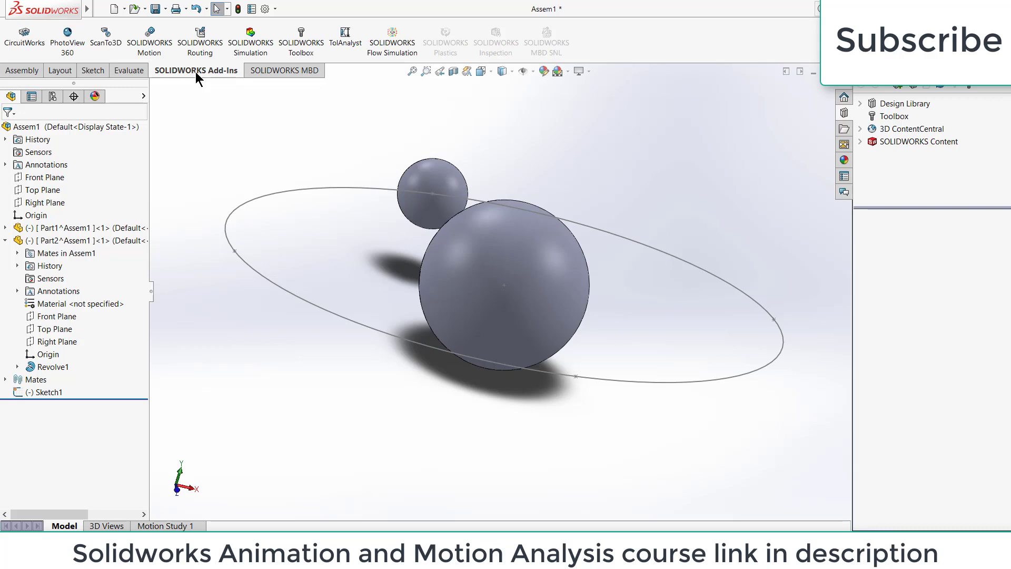
pyautogui.click(138, 48)
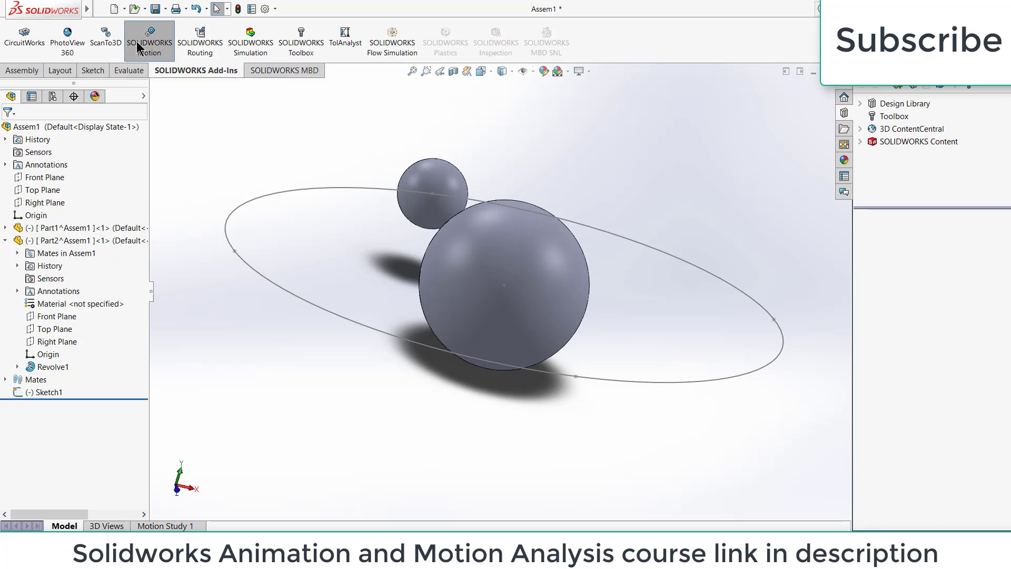
pyautogui.click(171, 526)
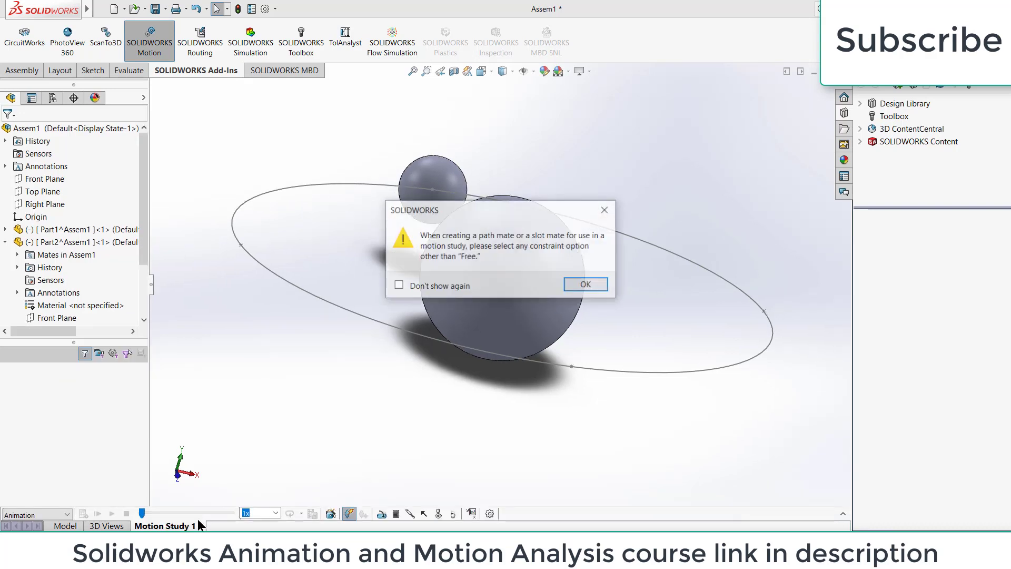
pyautogui.click(587, 284)
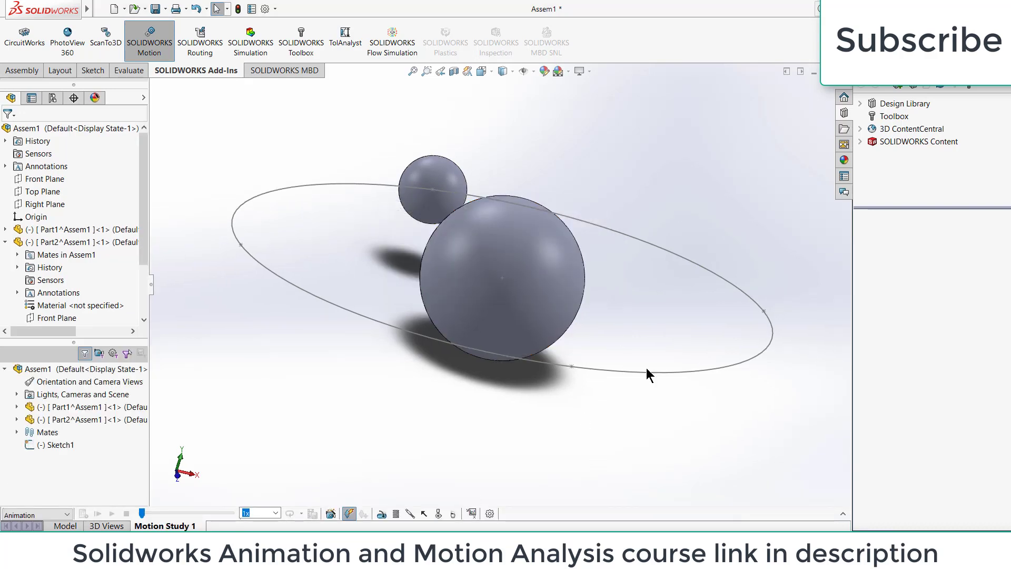
# Expand the motion study's timeline and set the study type to Motion Analysis
pyautogui.click(843, 513)
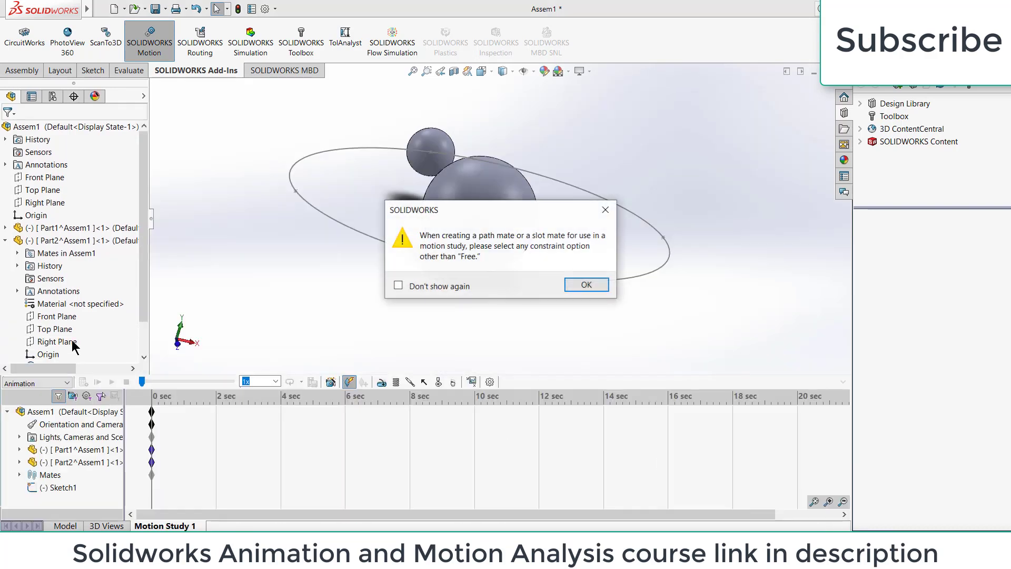
pyautogui.click(576, 284)
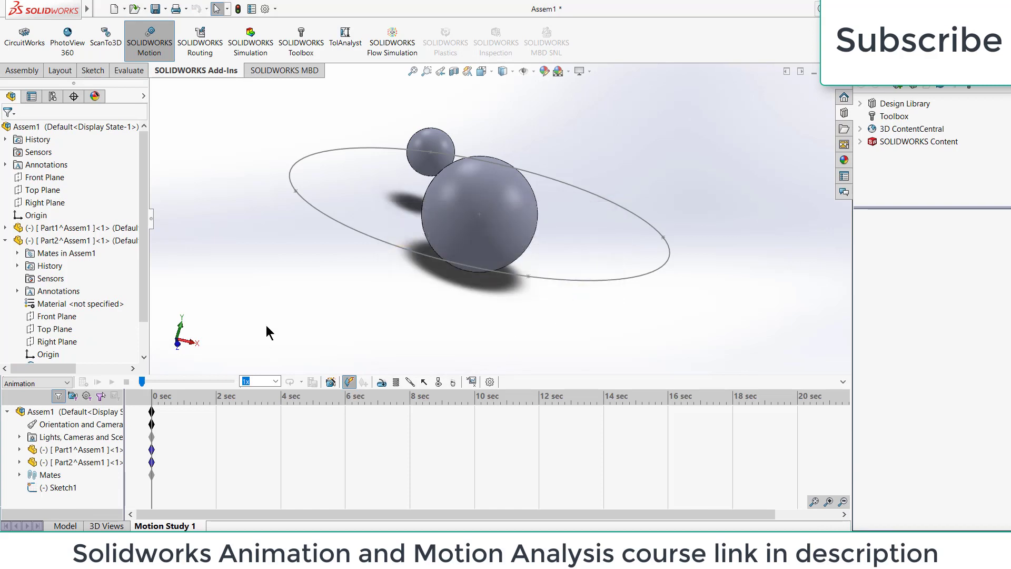
pyautogui.click(49, 384)
pyautogui.click(46, 420)
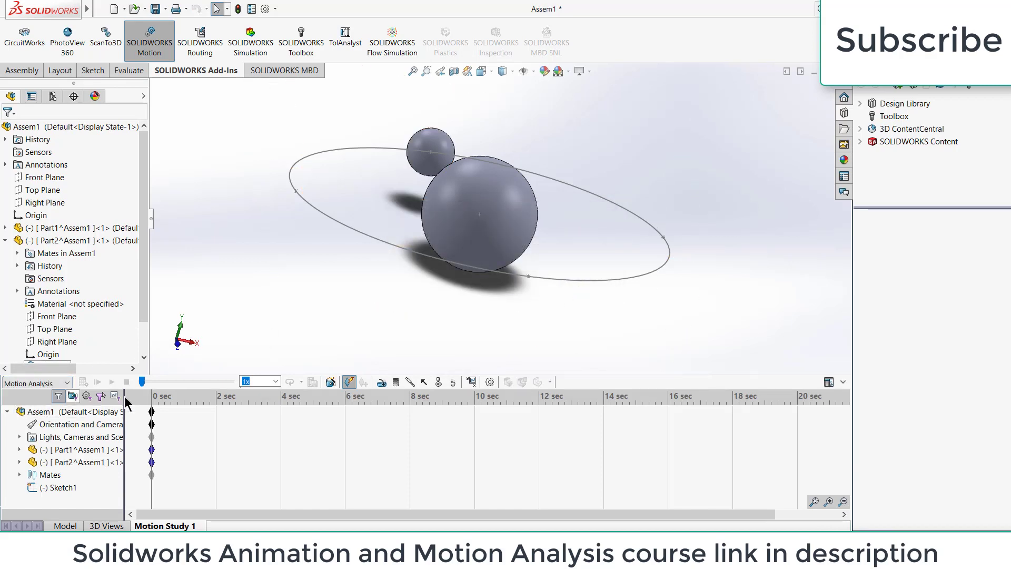
# Add a path mate motor on PathMate1 with a constant speed of 10 mm/s and calculate the motion study
pyautogui.click(382, 382)
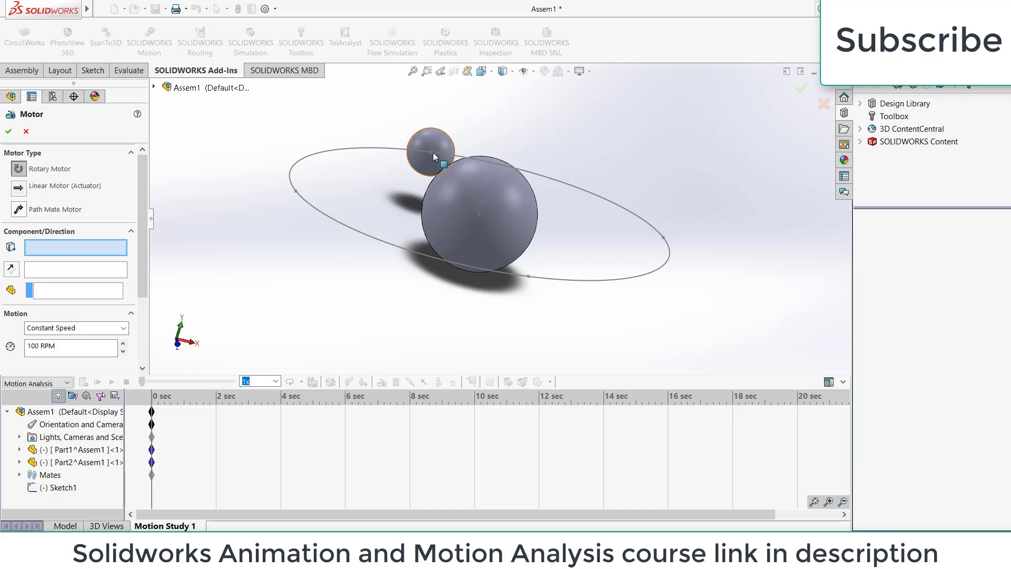
pyautogui.click(20, 209)
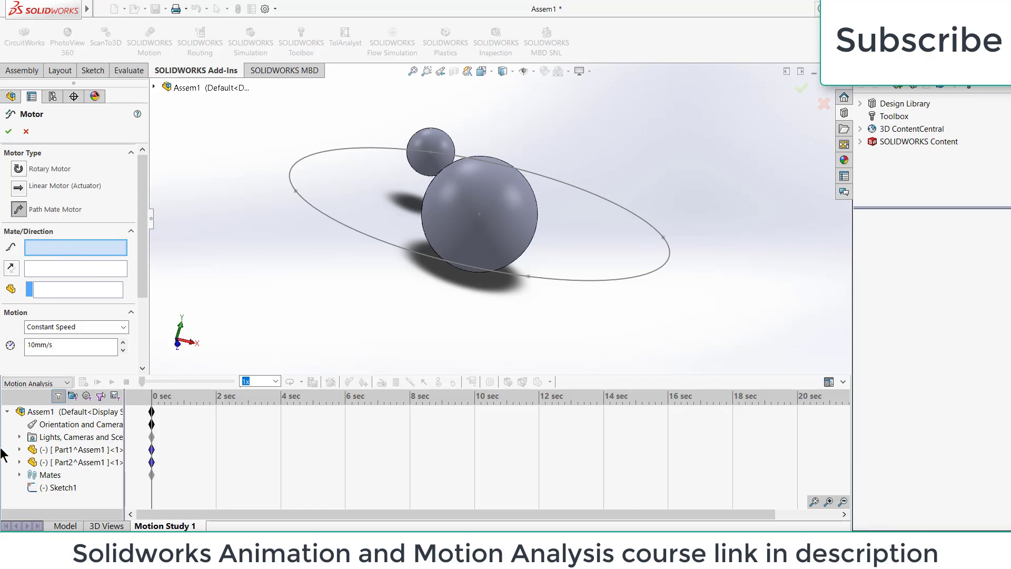
pyautogui.click(19, 475)
pyautogui.click(59, 488)
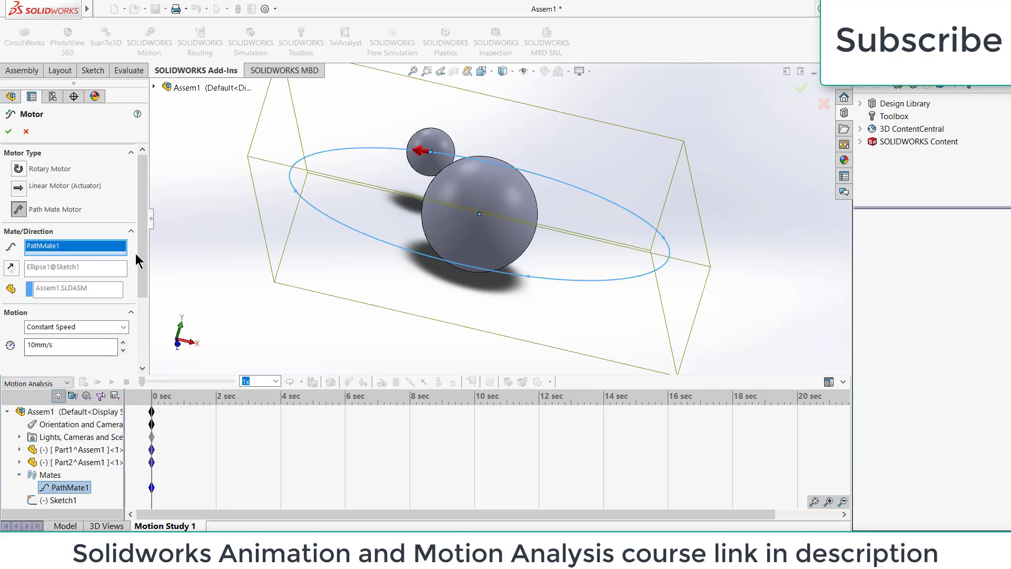
pyautogui.moveTo(142, 278); pyautogui.dragTo(143, 323)
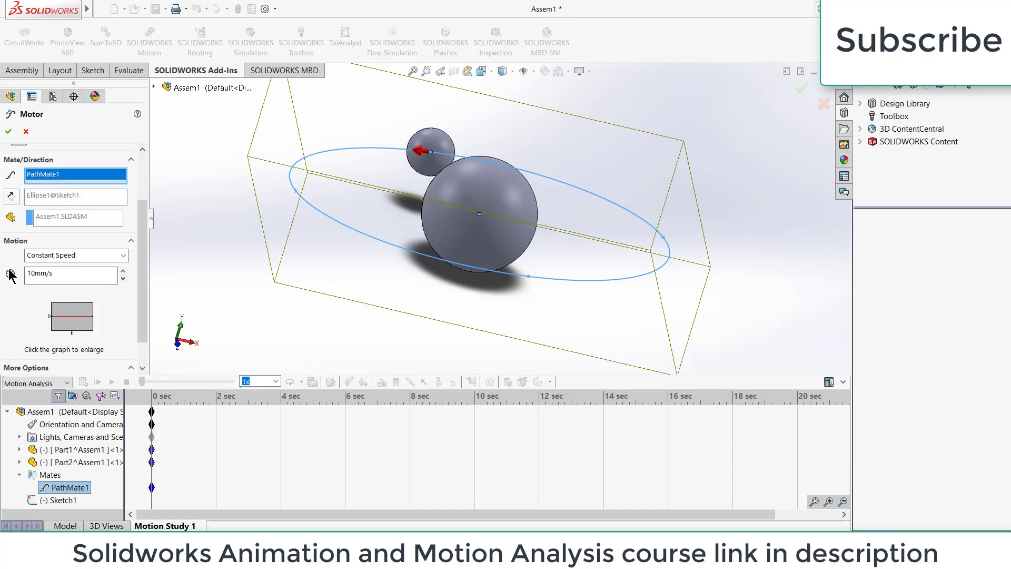
pyautogui.click(8, 132)
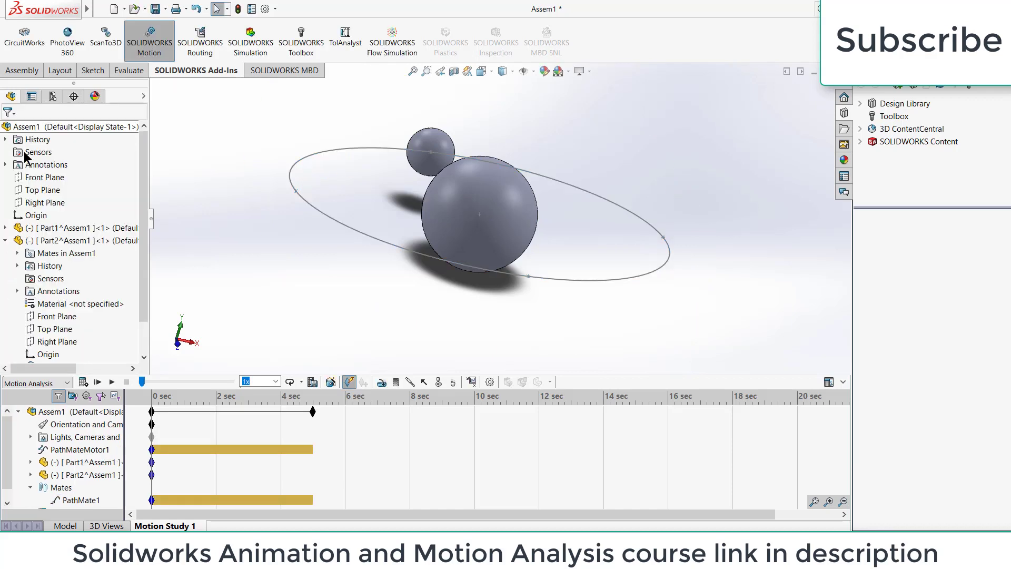
pyautogui.click(82, 382)
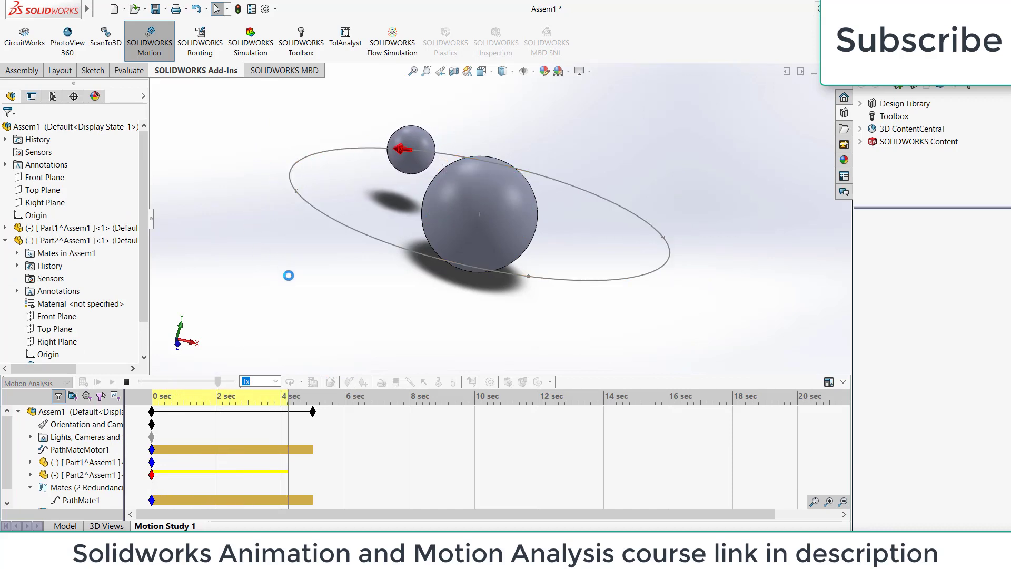
# Set the path mate motor's constant speed to 100 mm/s and recalculate the motion study
pyautogui.click(61, 450)
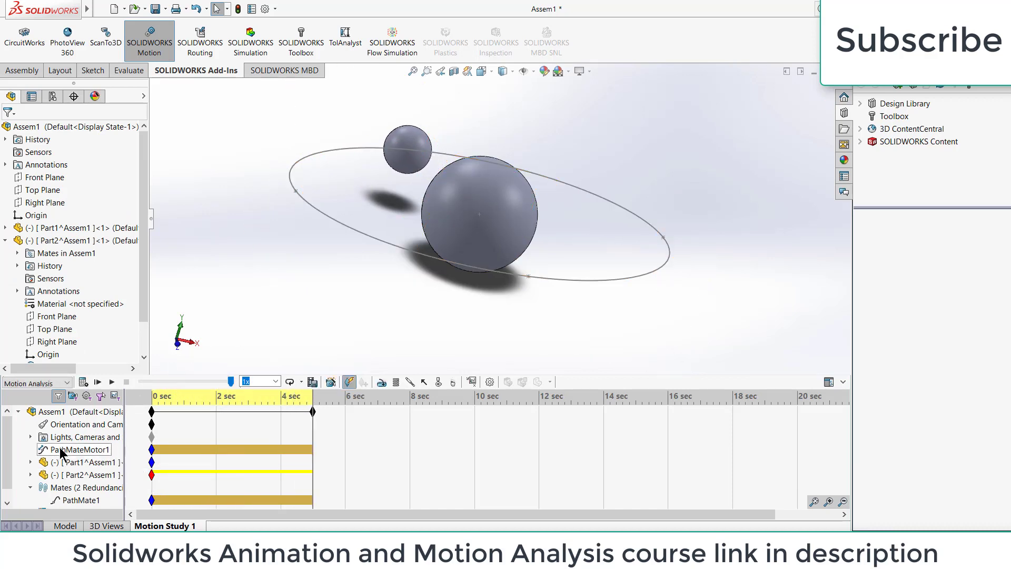
pyautogui.rightClick(60, 450)
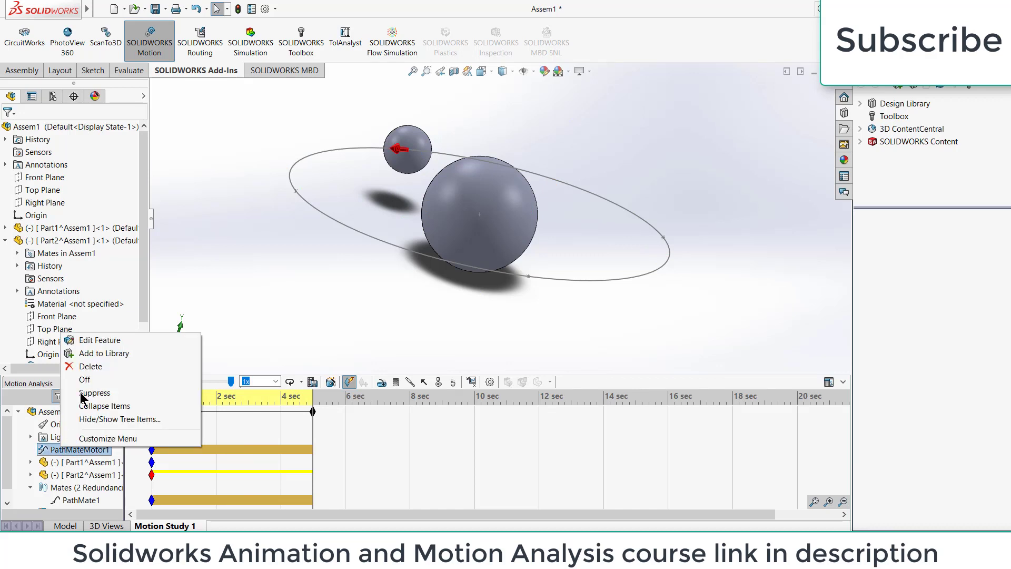
pyautogui.click(97, 343)
pyautogui.doubleClick(59, 267)
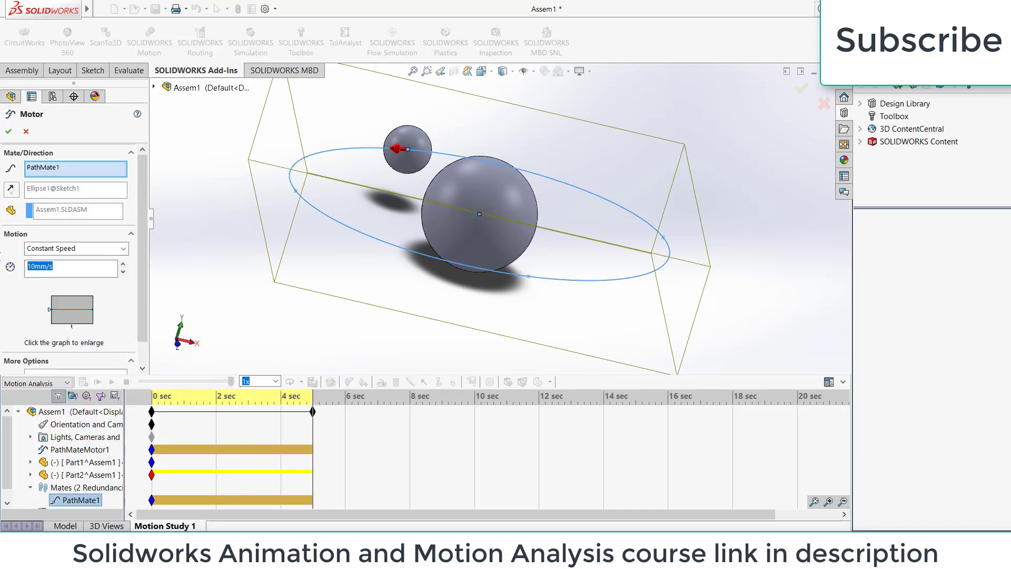
pyautogui.write('100')
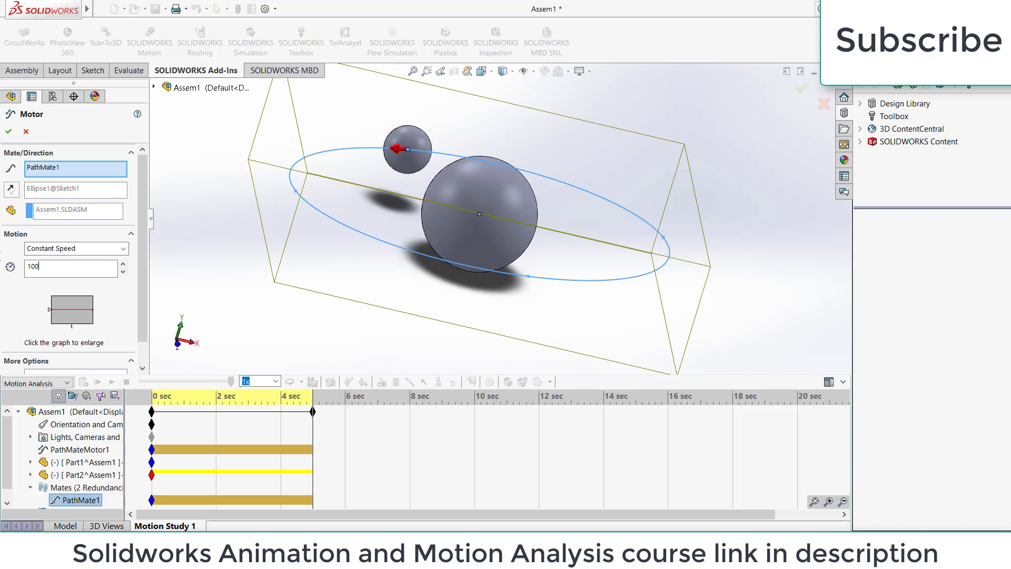
pyautogui.click(34, 316)
pyautogui.moveTo(763, 375); pyautogui.dragTo(446, 323)
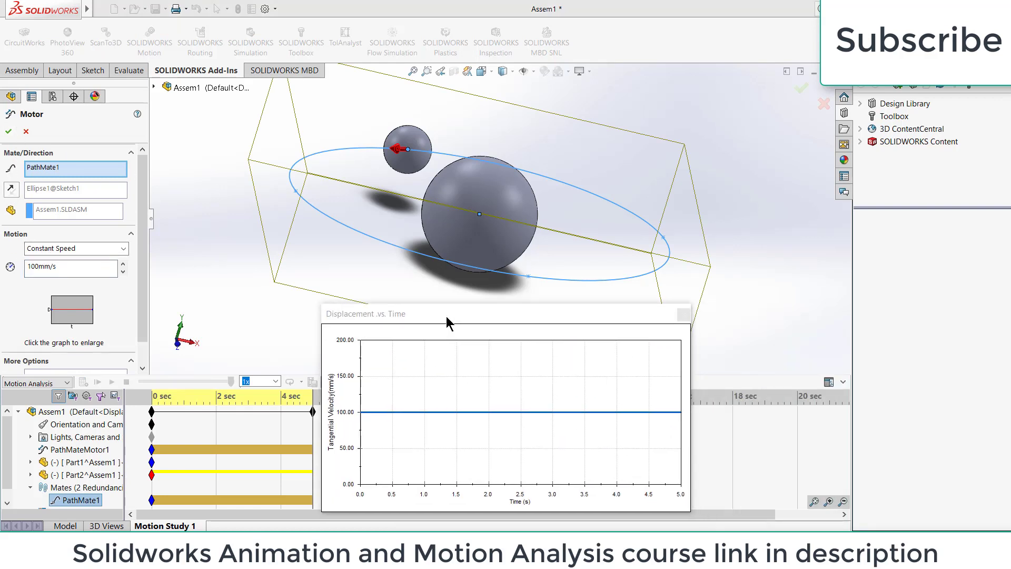
pyautogui.click(683, 315)
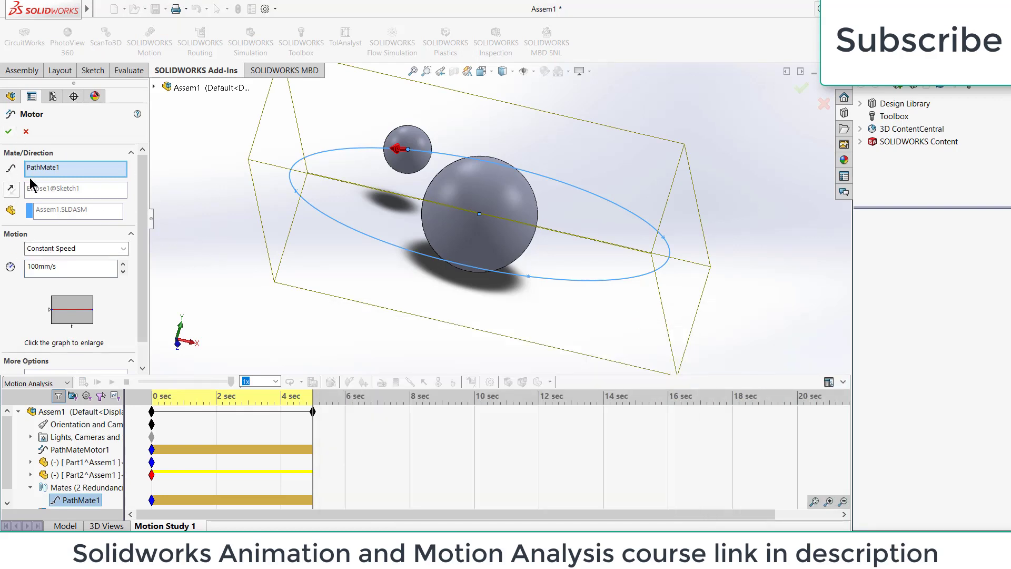
pyautogui.click(9, 132)
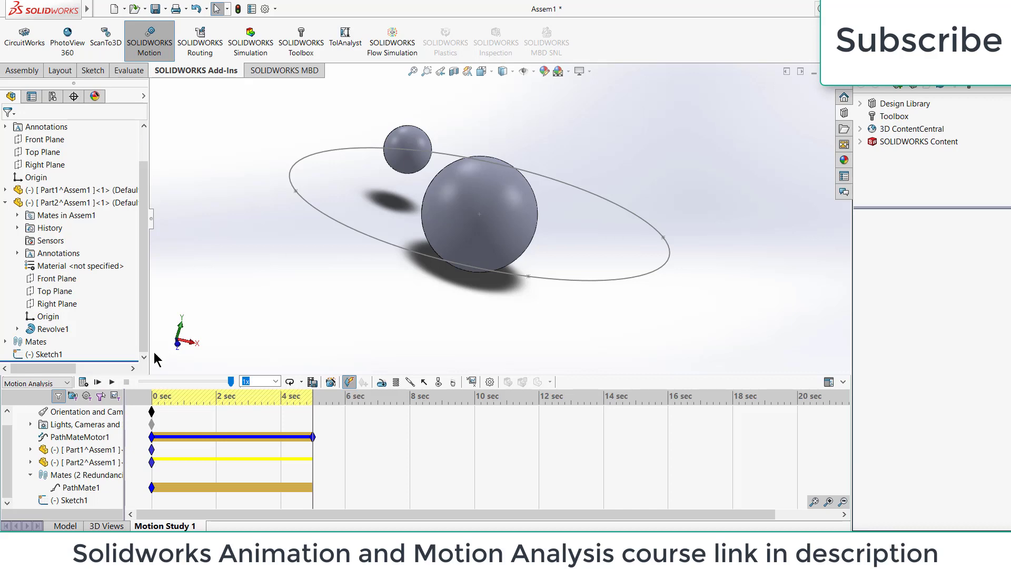
pyautogui.click(84, 383)
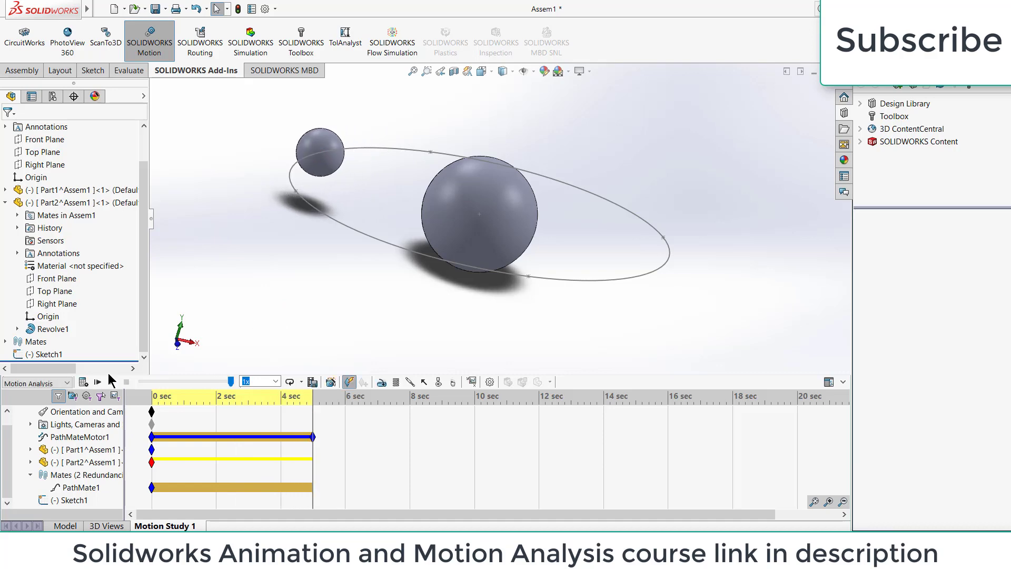
# Edit the path mate motor's constant speed again and recalculate the motion study
pyautogui.rightClick(67, 436)
pyautogui.click(94, 331)
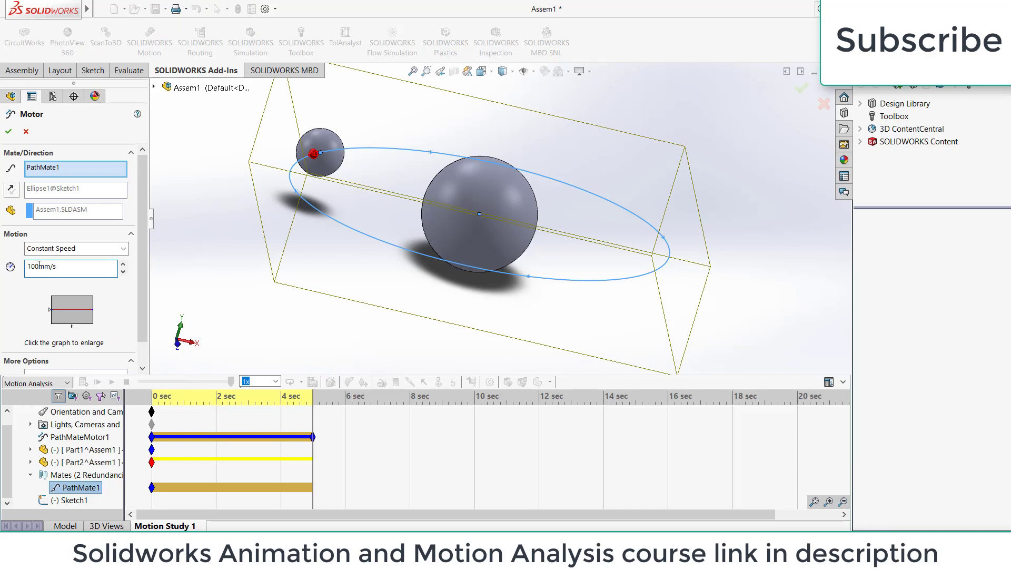
pyautogui.click(7, 133)
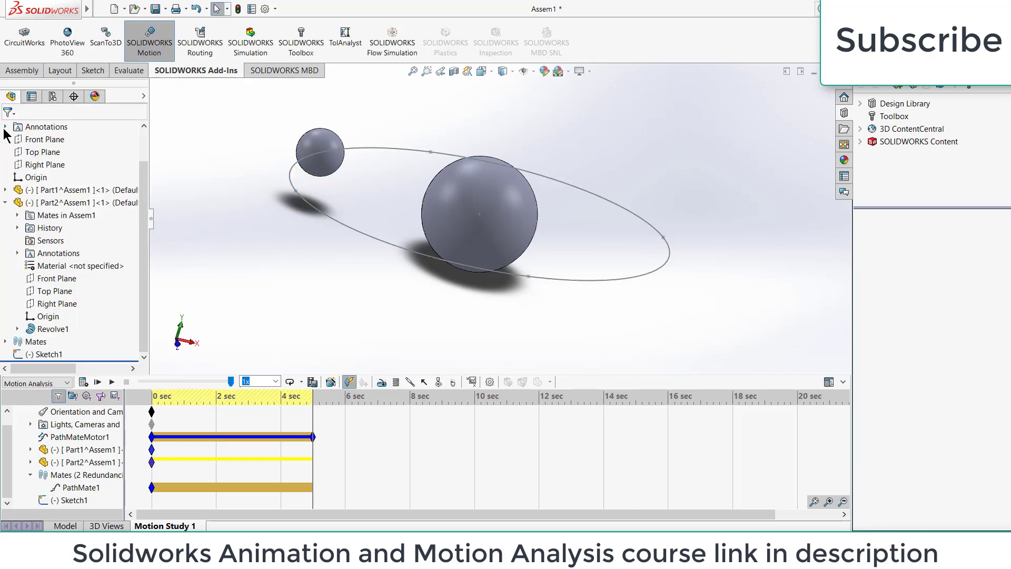
pyautogui.click(82, 382)
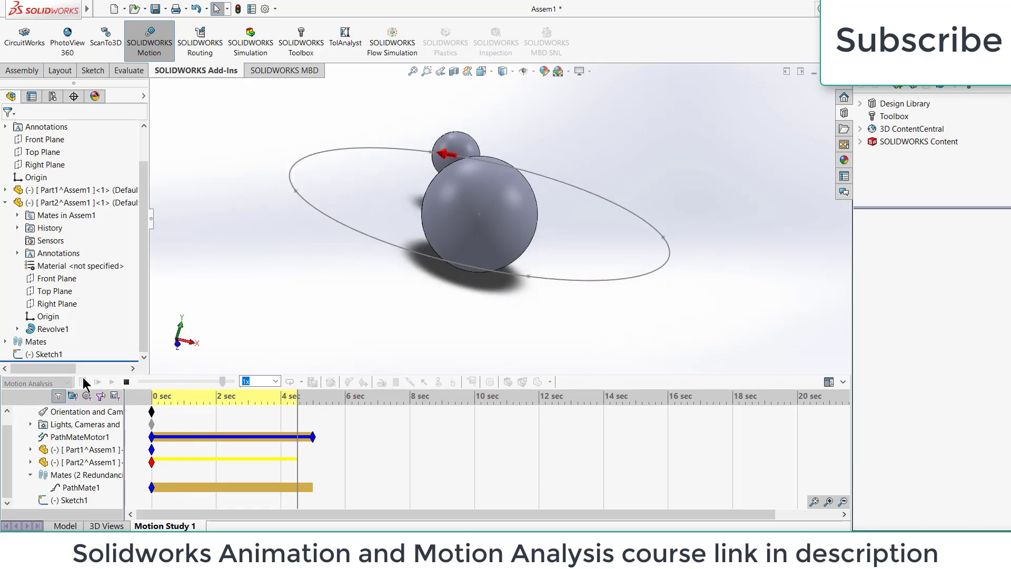
# Apply a light blue-violet standard colour to the small sphere, Part2, at part document level
pyautogui.moveTo(336, 311); pyautogui.dragTo(320, 324, button='middle')
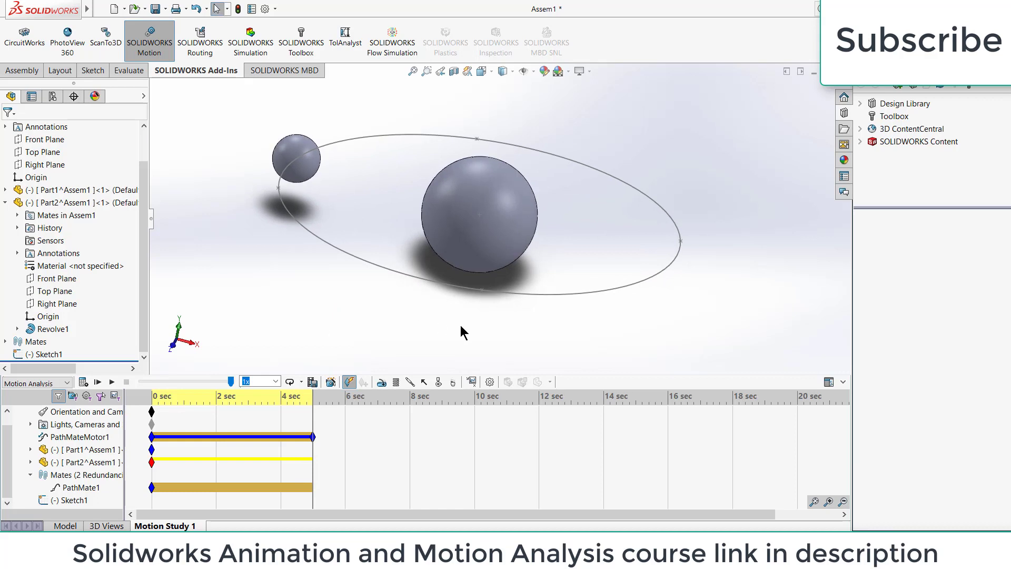
pyautogui.rightClick(289, 147)
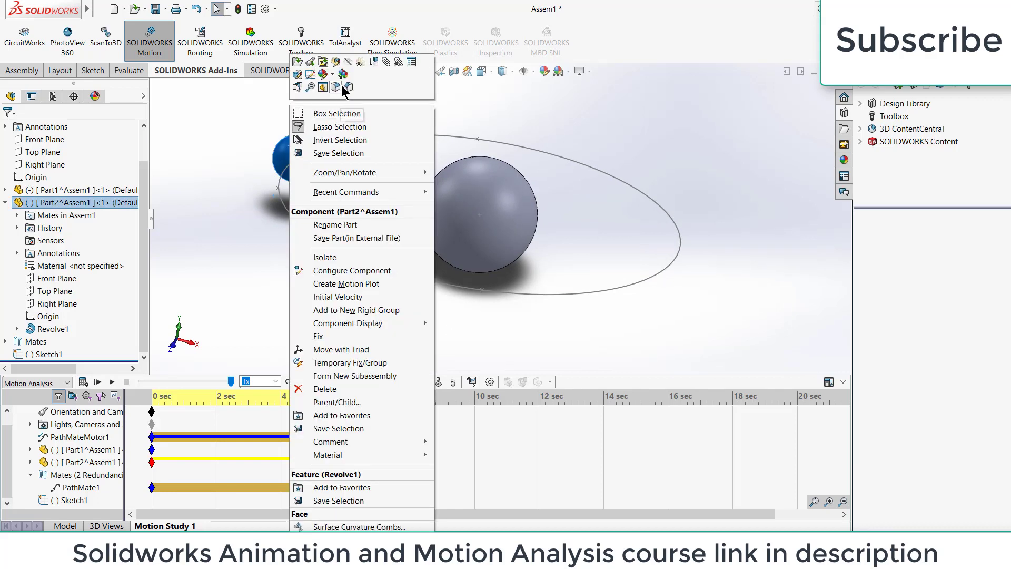
pyautogui.click(334, 79)
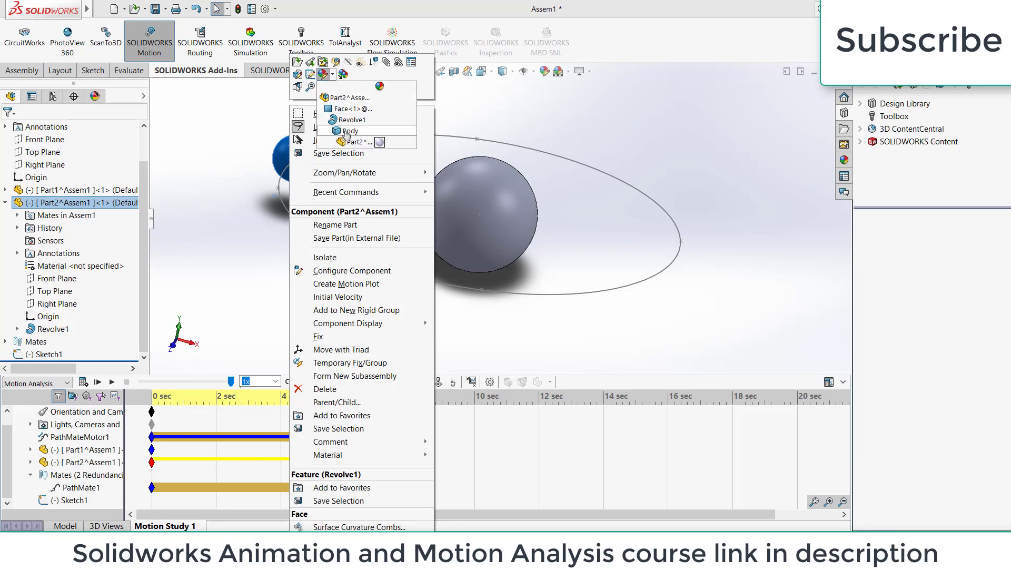
pyautogui.click(350, 142)
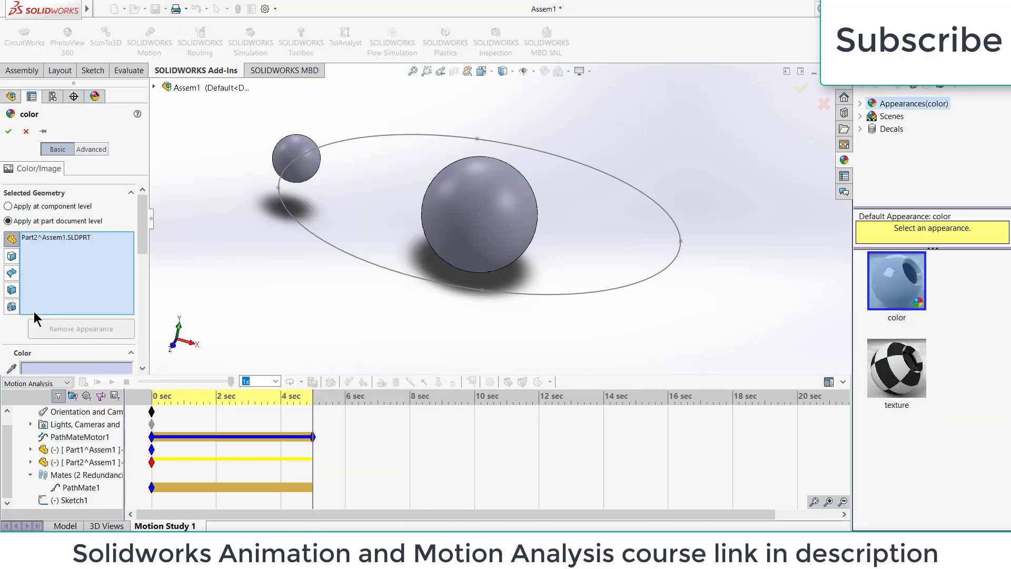
pyautogui.scroll(-5, 130, 279)
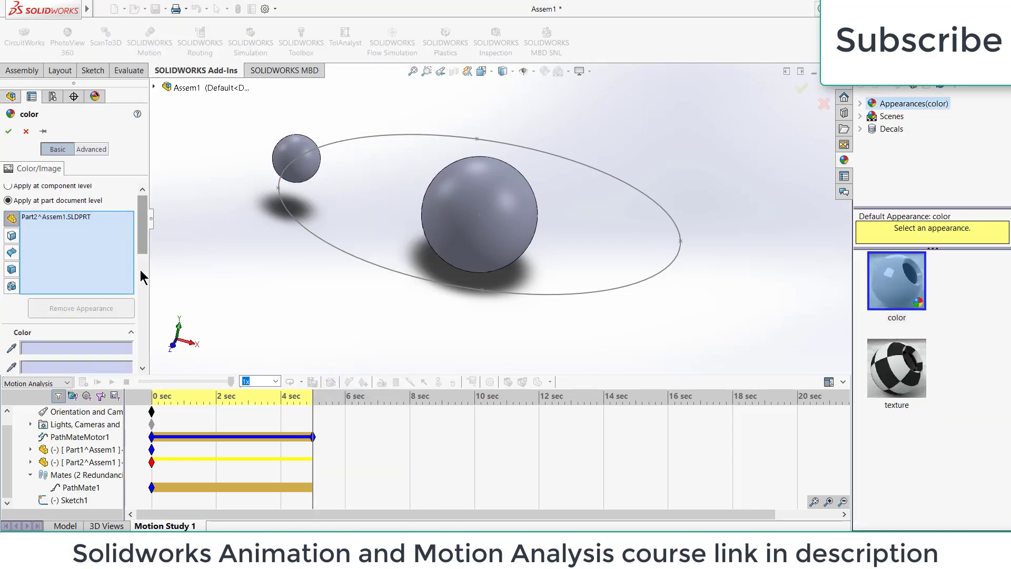
pyautogui.click(84, 253)
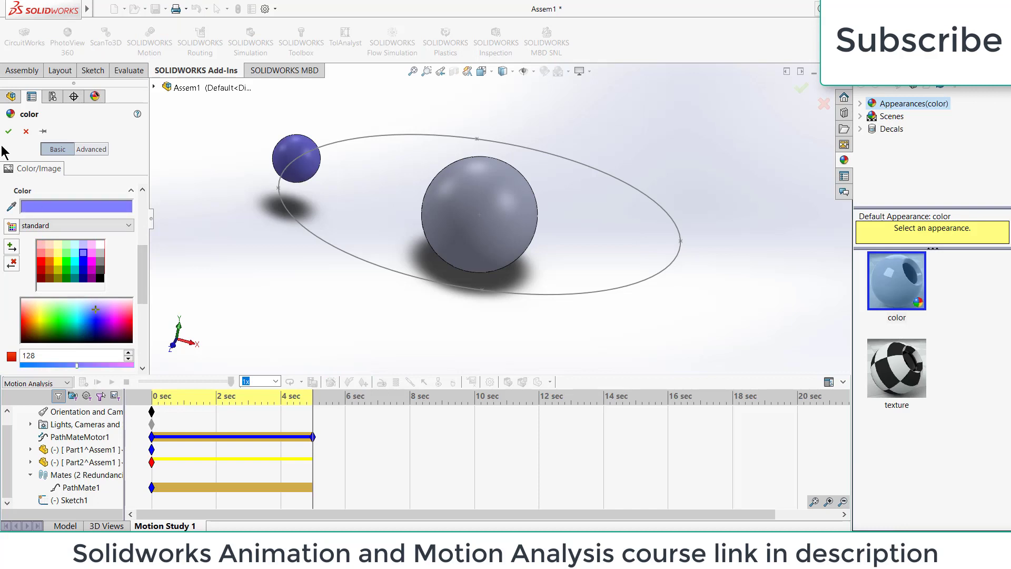
pyautogui.click(8, 131)
# Apply a light yellow standard colour to the large sphere, Part1, at part document level
pyautogui.rightClick(491, 201)
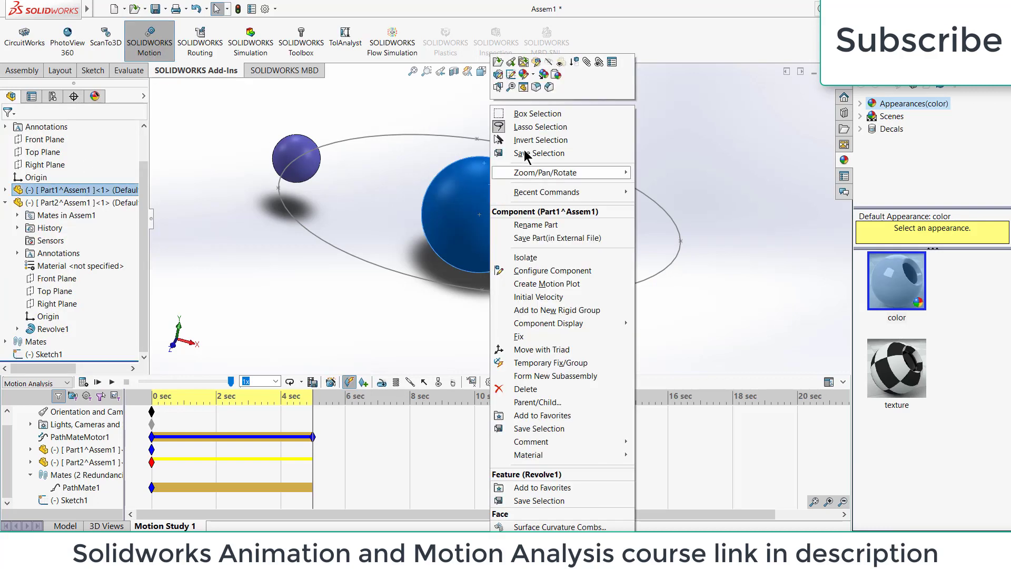
pyautogui.click(534, 75)
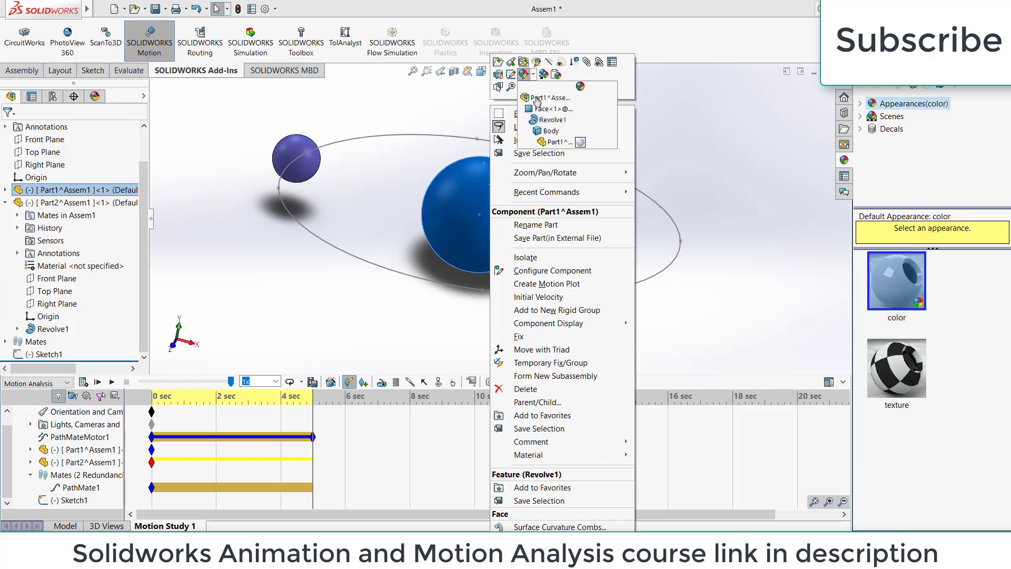
pyautogui.click(551, 141)
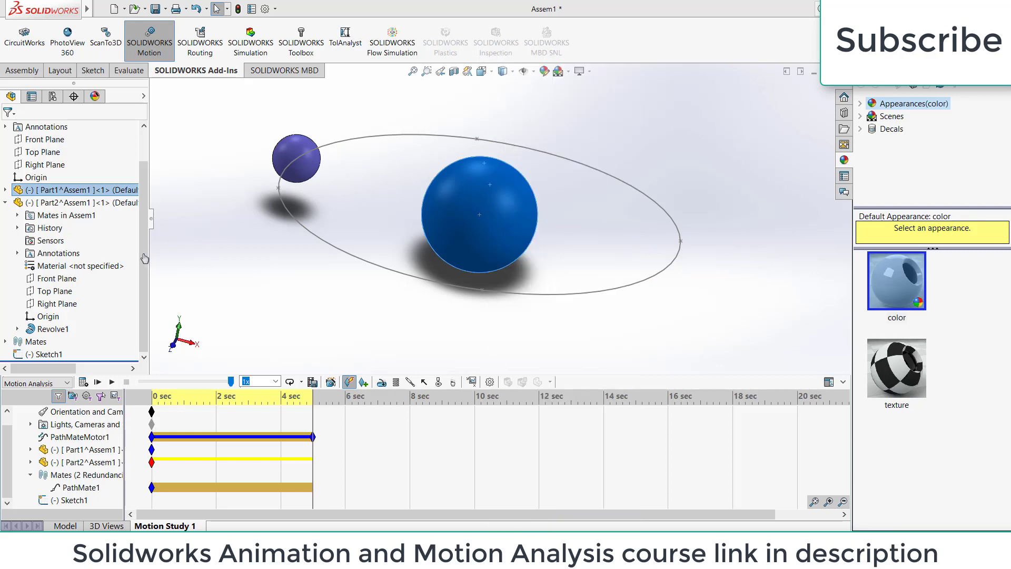
pyautogui.scroll(-5, 51, 351)
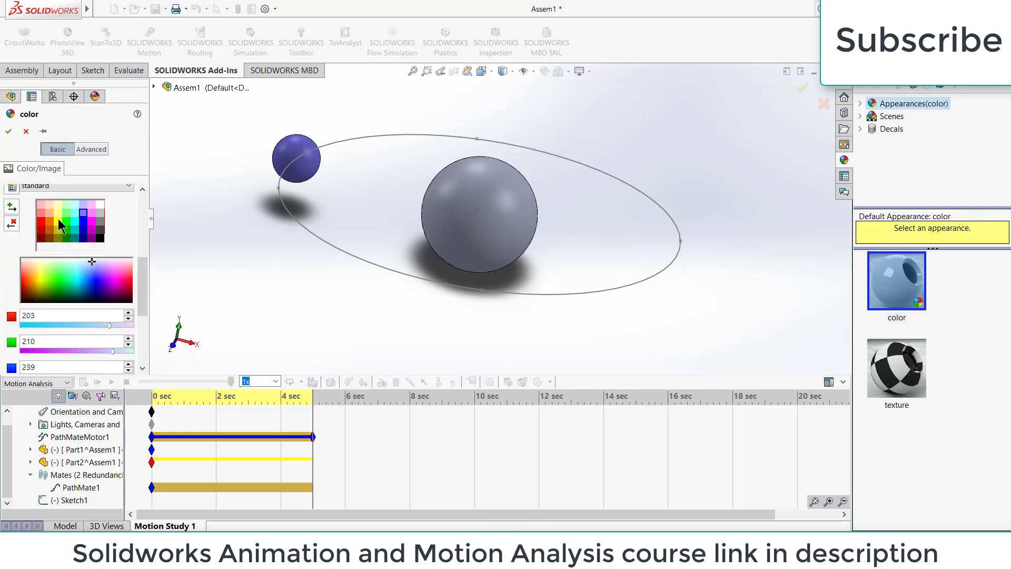
pyautogui.click(59, 214)
pyautogui.click(9, 132)
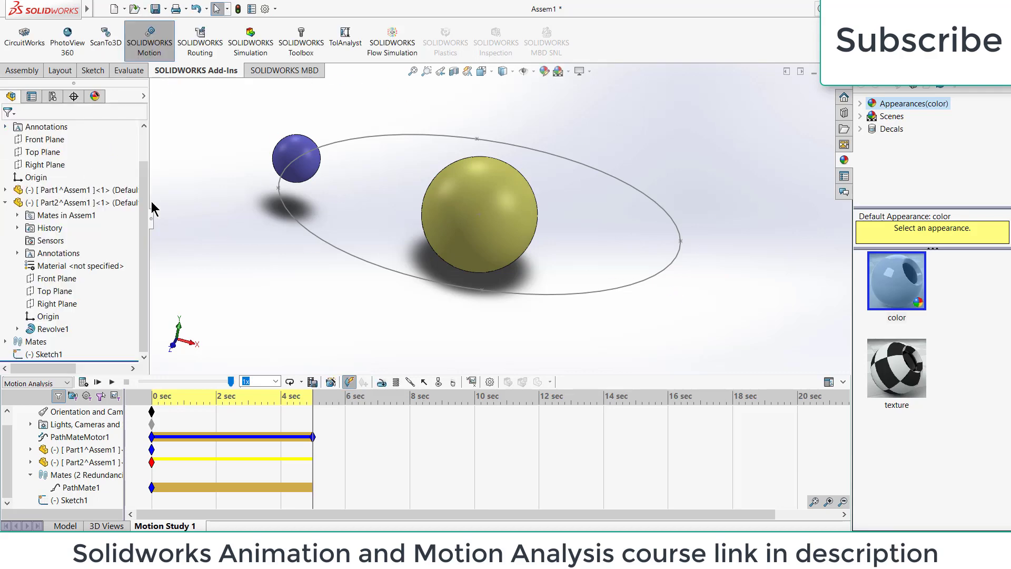
# Switch the assembly to the isometric view and disable Orientation and Camera Views in the motion study
pyautogui.hotkey('ctrl', 'space')
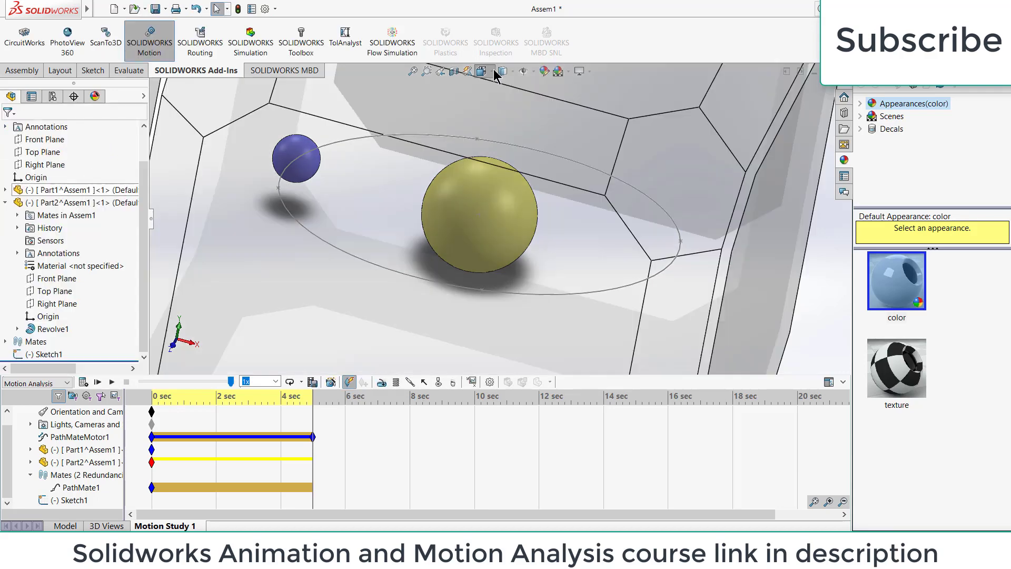
pyautogui.click(529, 210)
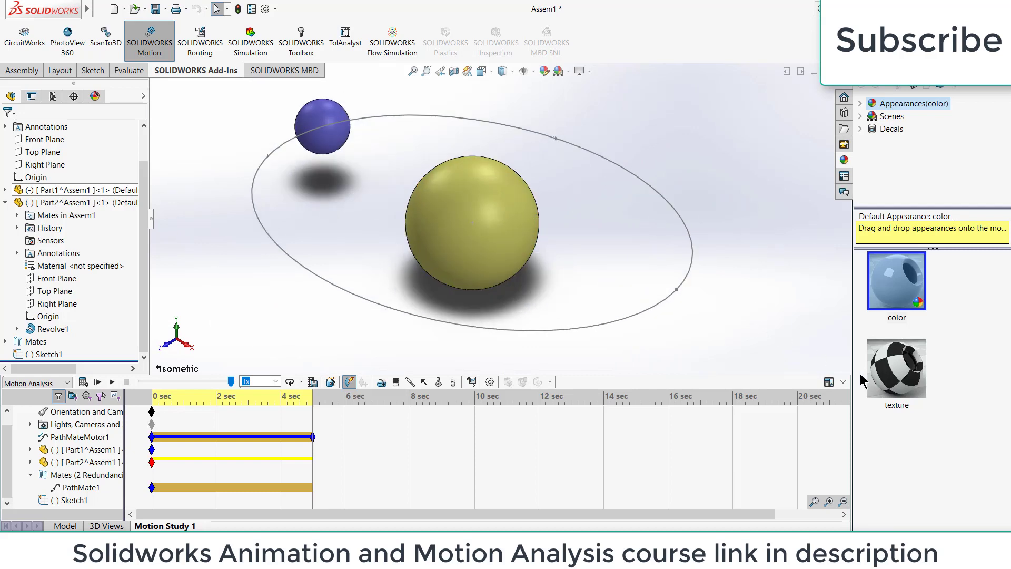
pyautogui.scroll(1, 16, 442)
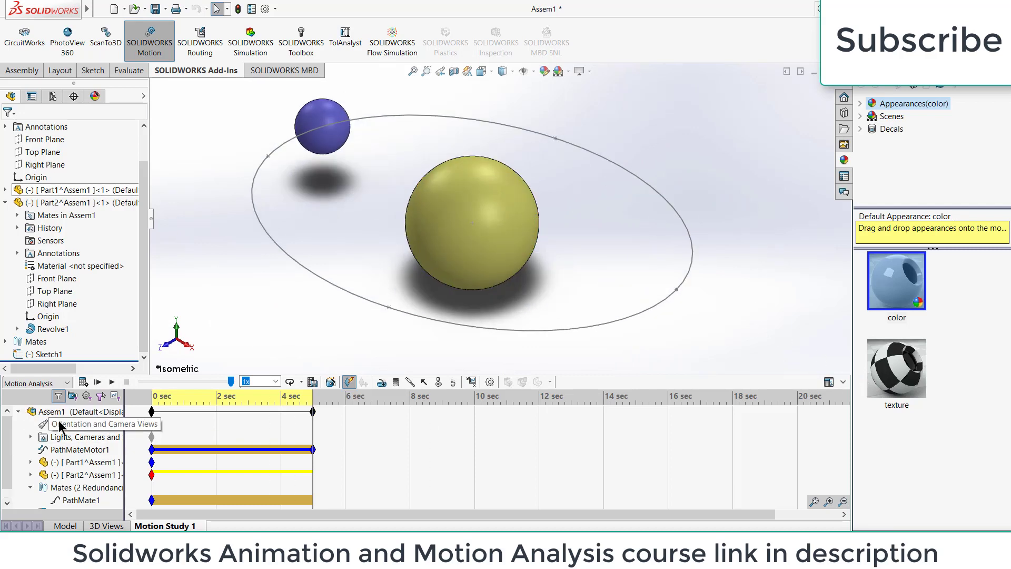
pyautogui.rightClick(60, 426)
pyautogui.click(106, 429)
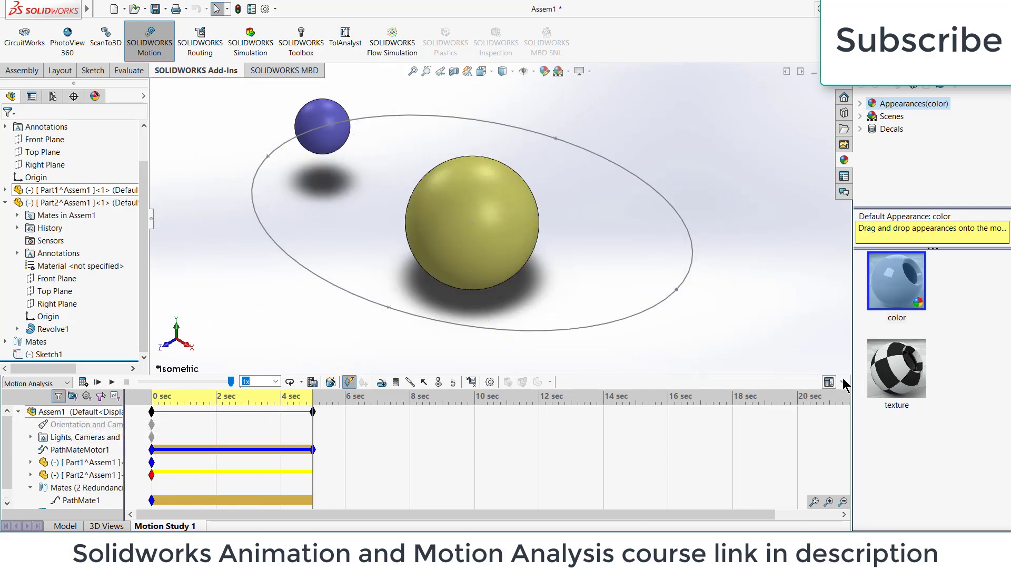
# Set the Motion Analysis frames per second to 60 and the playback mode to Loop
pyautogui.click(489, 383)
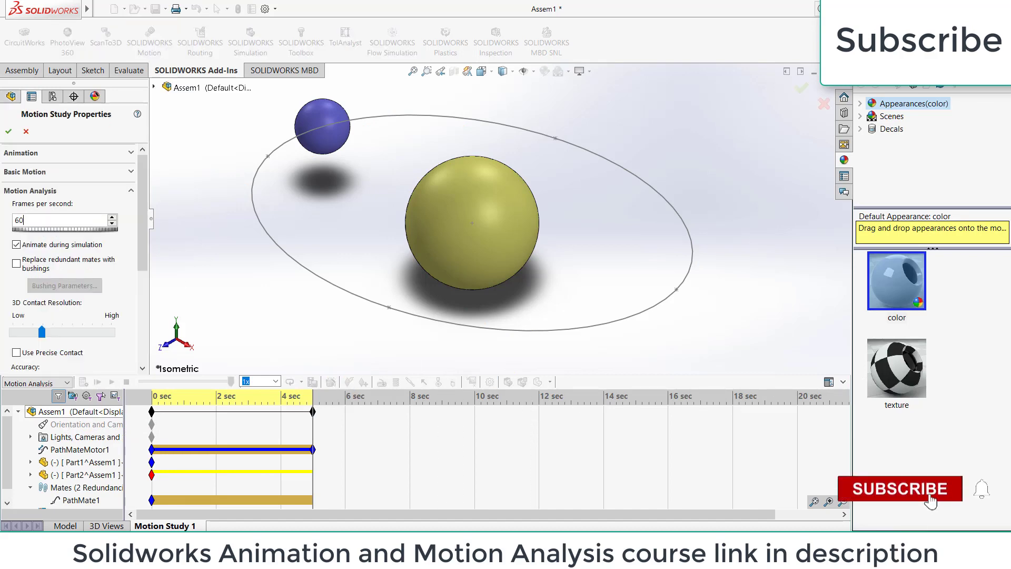
pyautogui.click(9, 133)
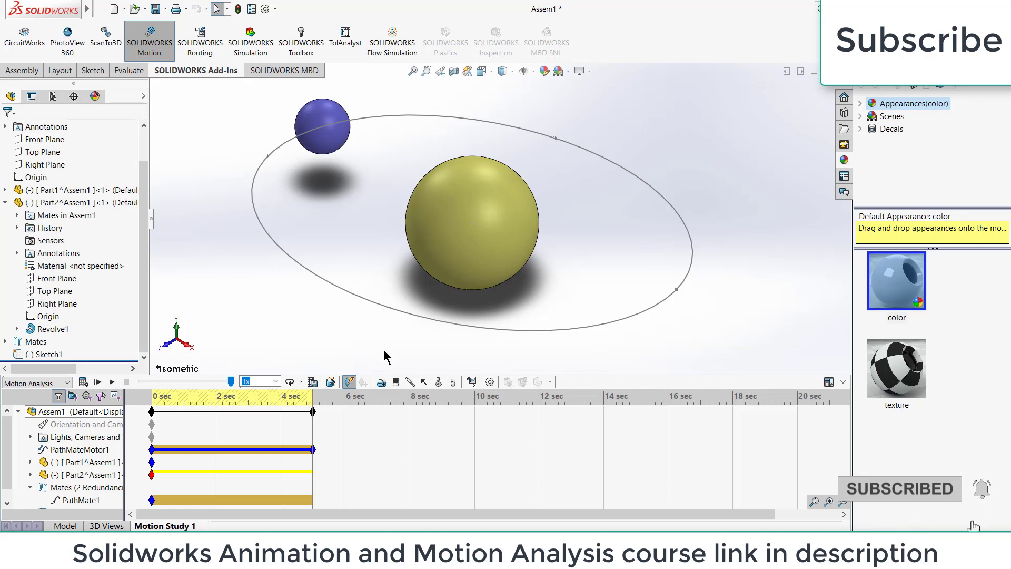
pyautogui.click(290, 384)
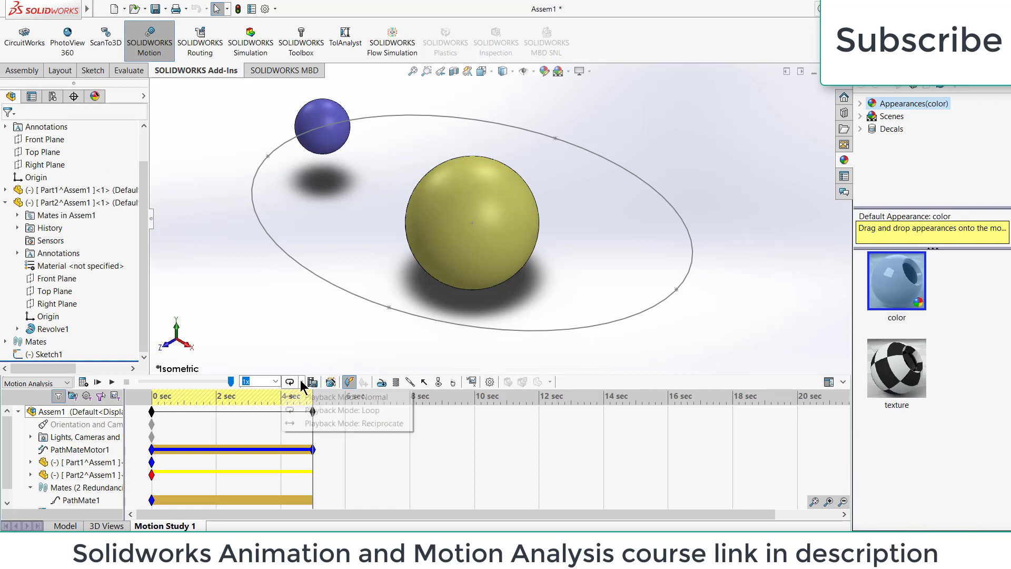
pyautogui.click(311, 409)
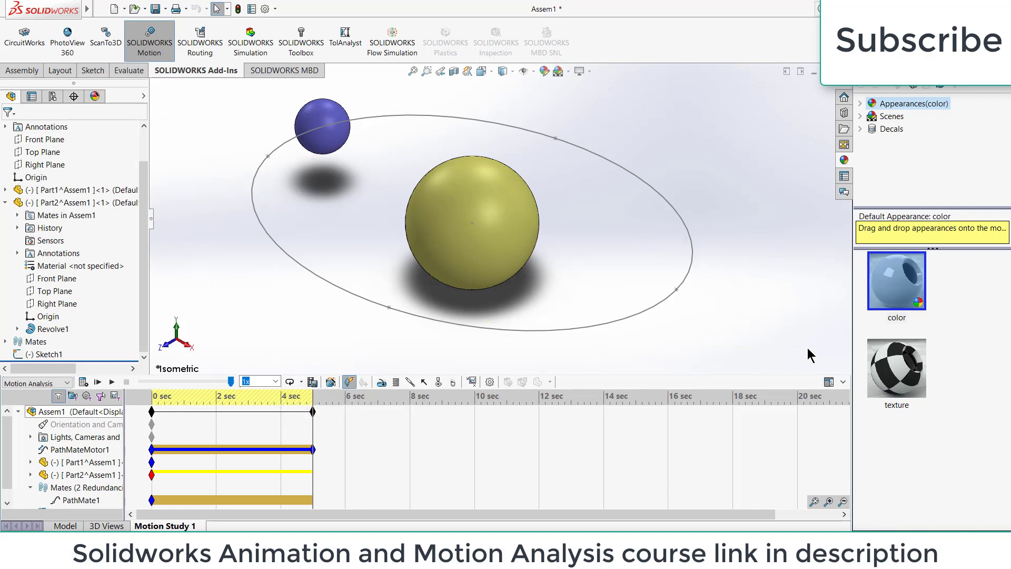
# Collapse the motion study's timeline, then recalculate the study and play the orbit animation
pyautogui.click(844, 383)
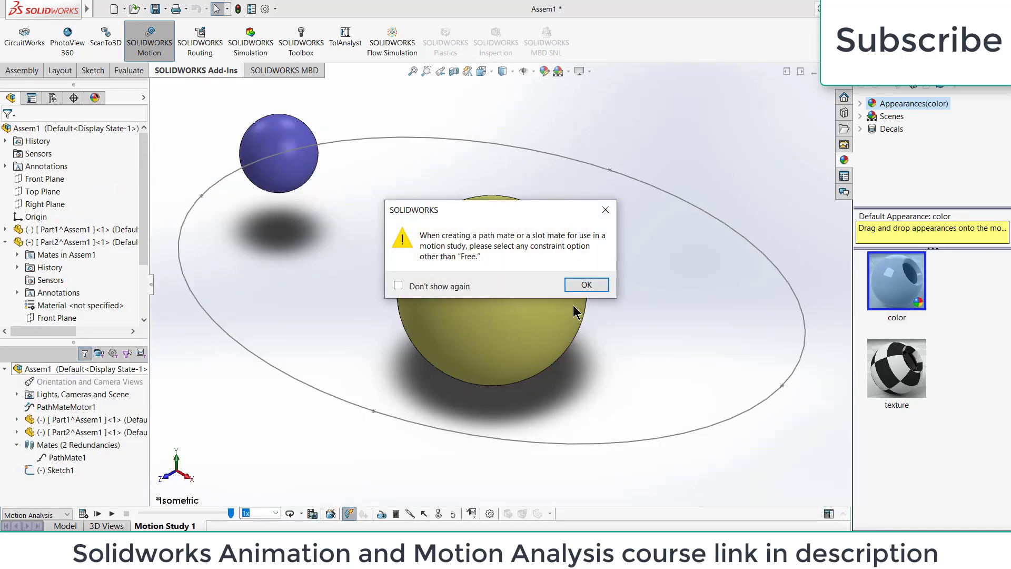
pyautogui.click(586, 285)
pyautogui.click(82, 513)
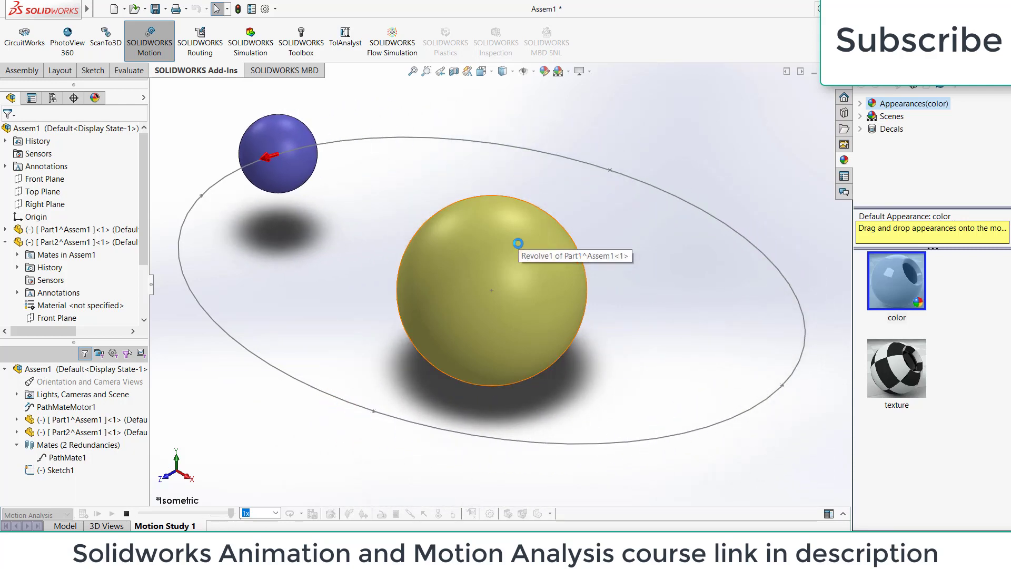
pyautogui.click(113, 513)
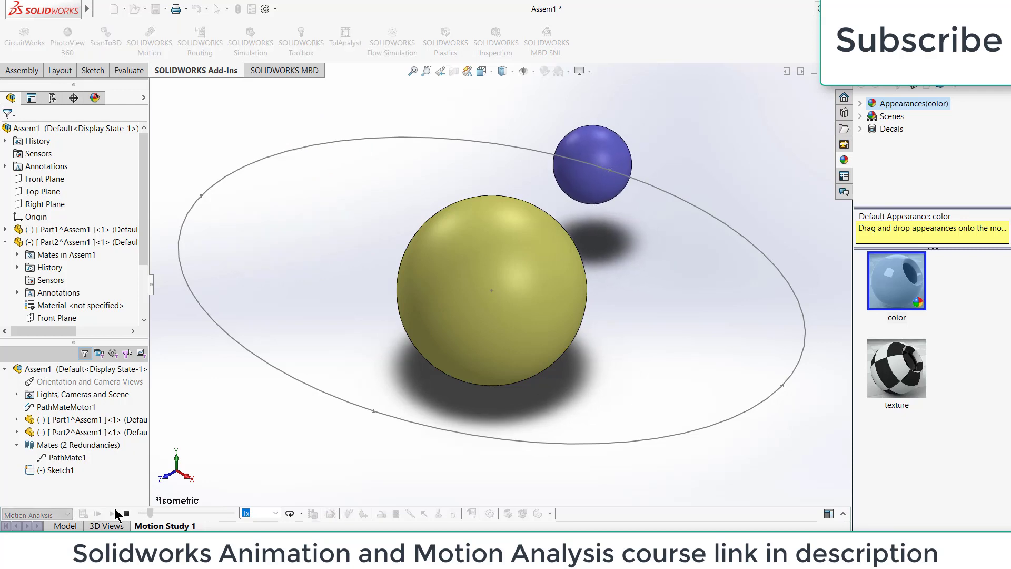